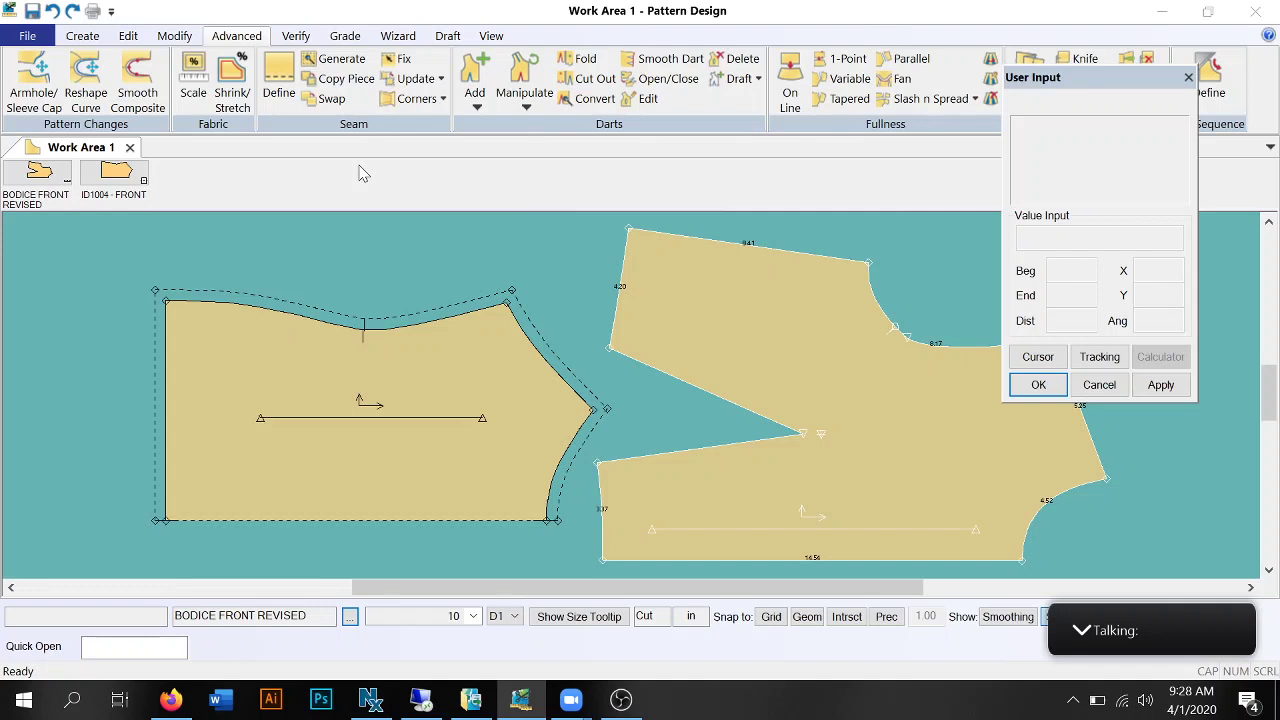
# Add a 3 in wide dart on the FRONT piece's straight left edge, with its apex about 6.5 in inside the piece.
pyautogui.click(264, 403)
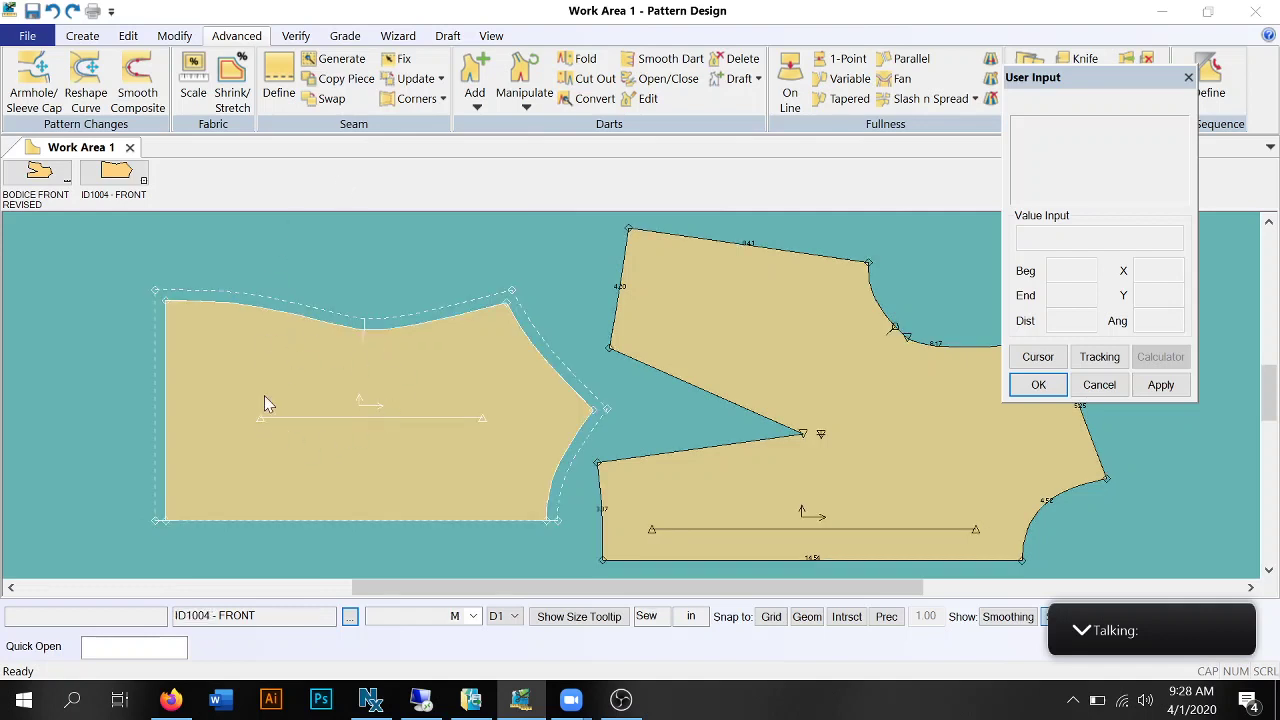
pyautogui.click(374, 423)
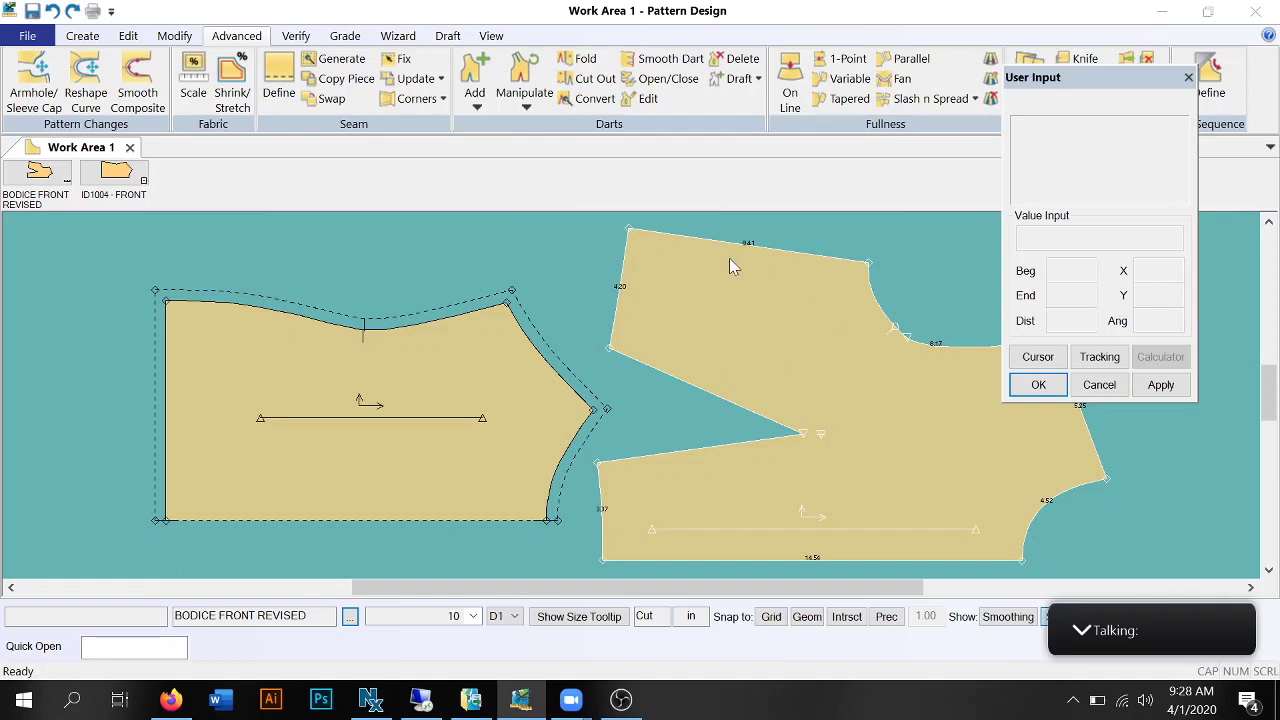
pyautogui.click(478, 106)
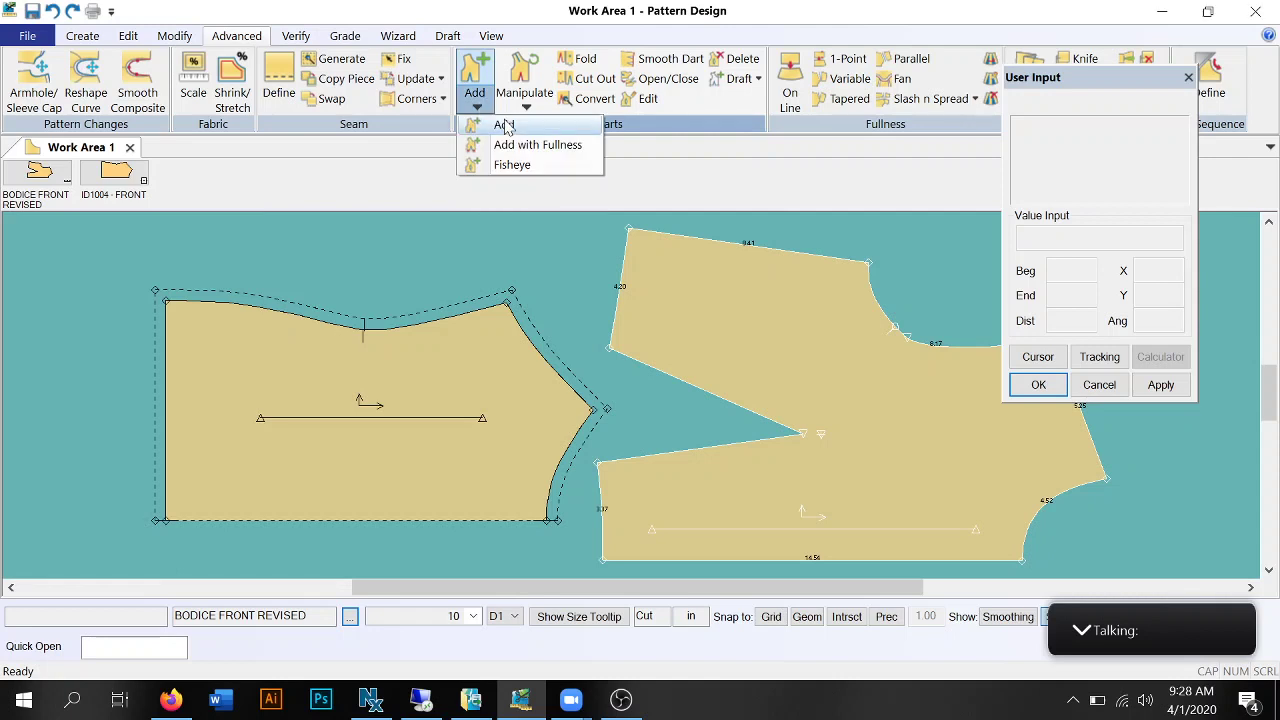
pyautogui.click(505, 124)
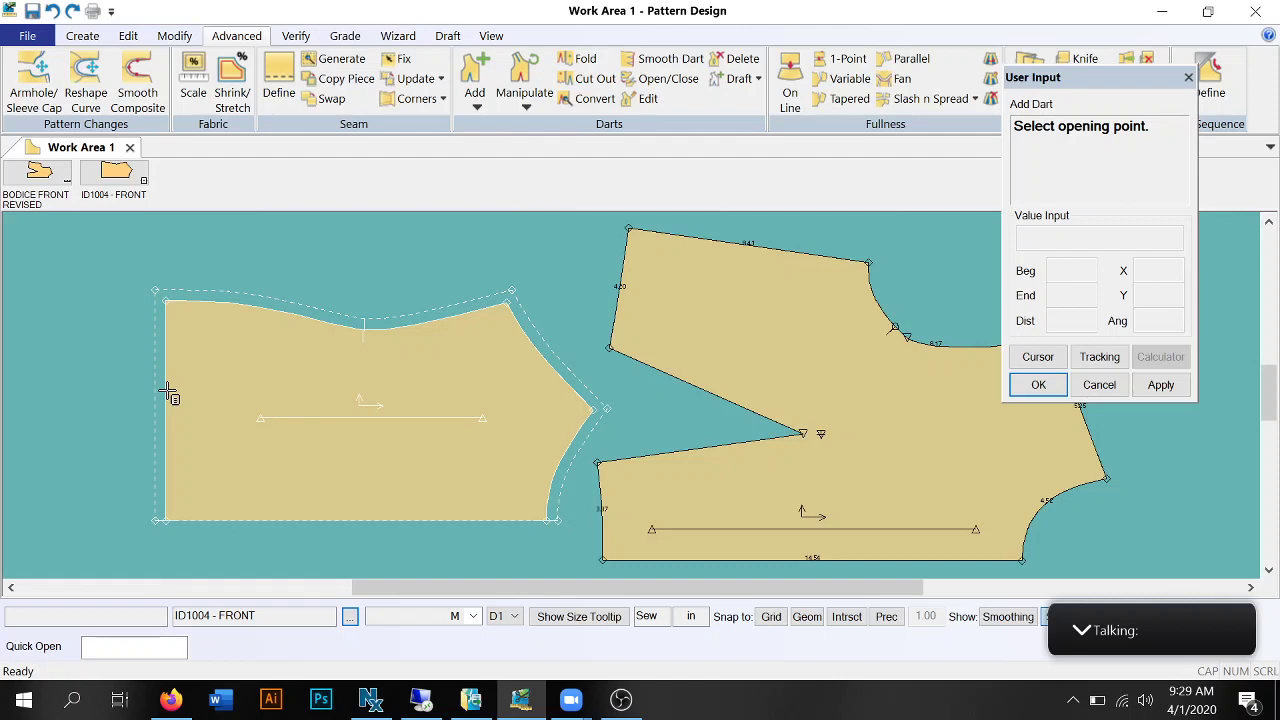
pyautogui.click(474, 98)
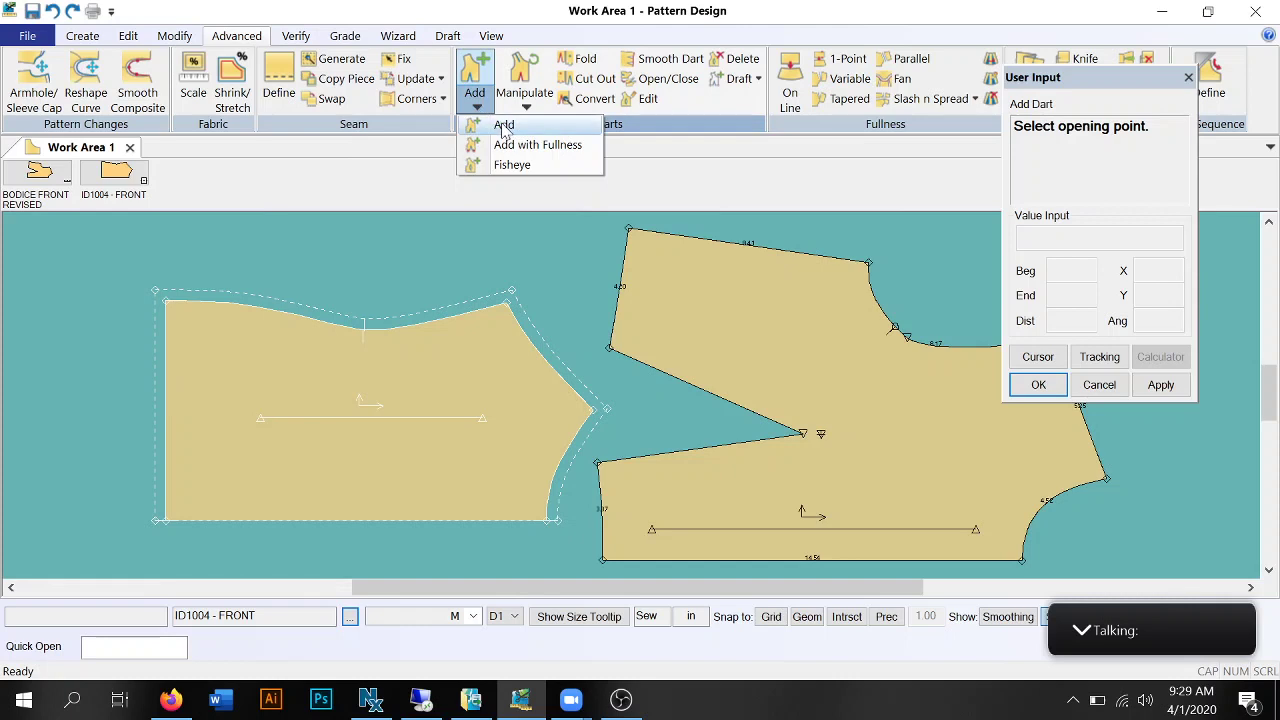
pyautogui.click(504, 127)
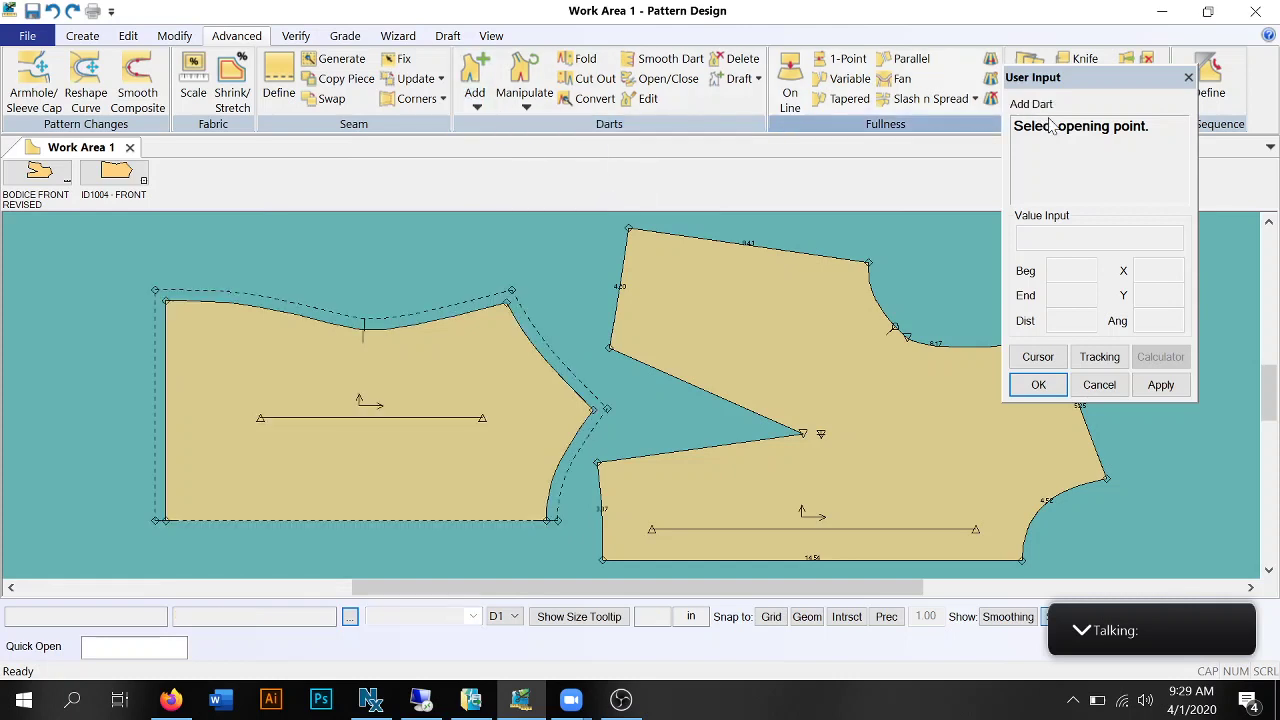
pyautogui.click(166, 399)
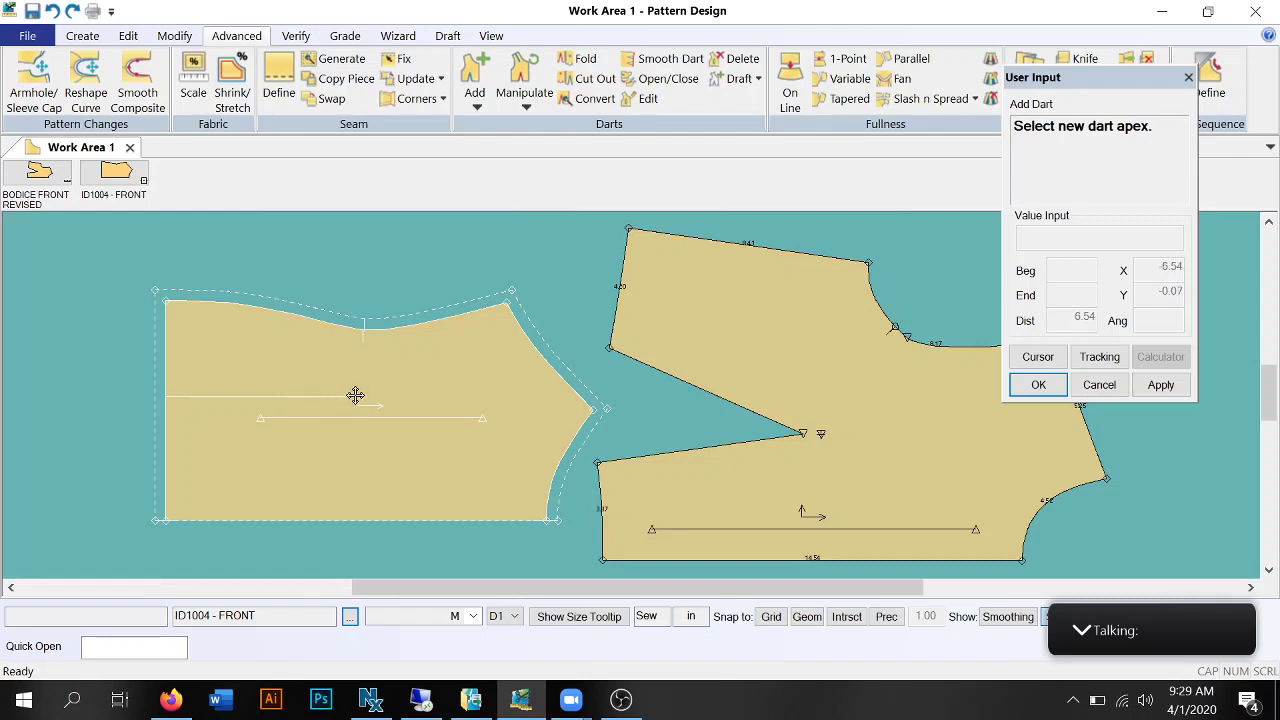
pyautogui.click(356, 400)
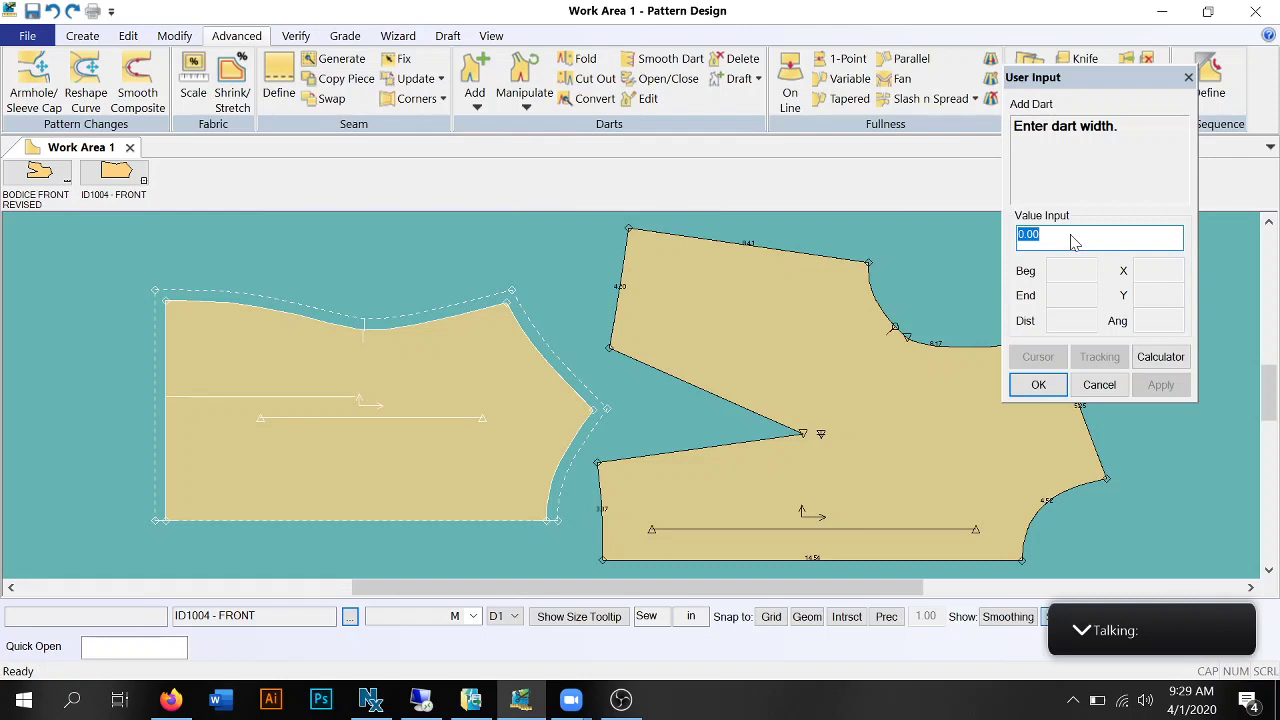
pyautogui.write('3')
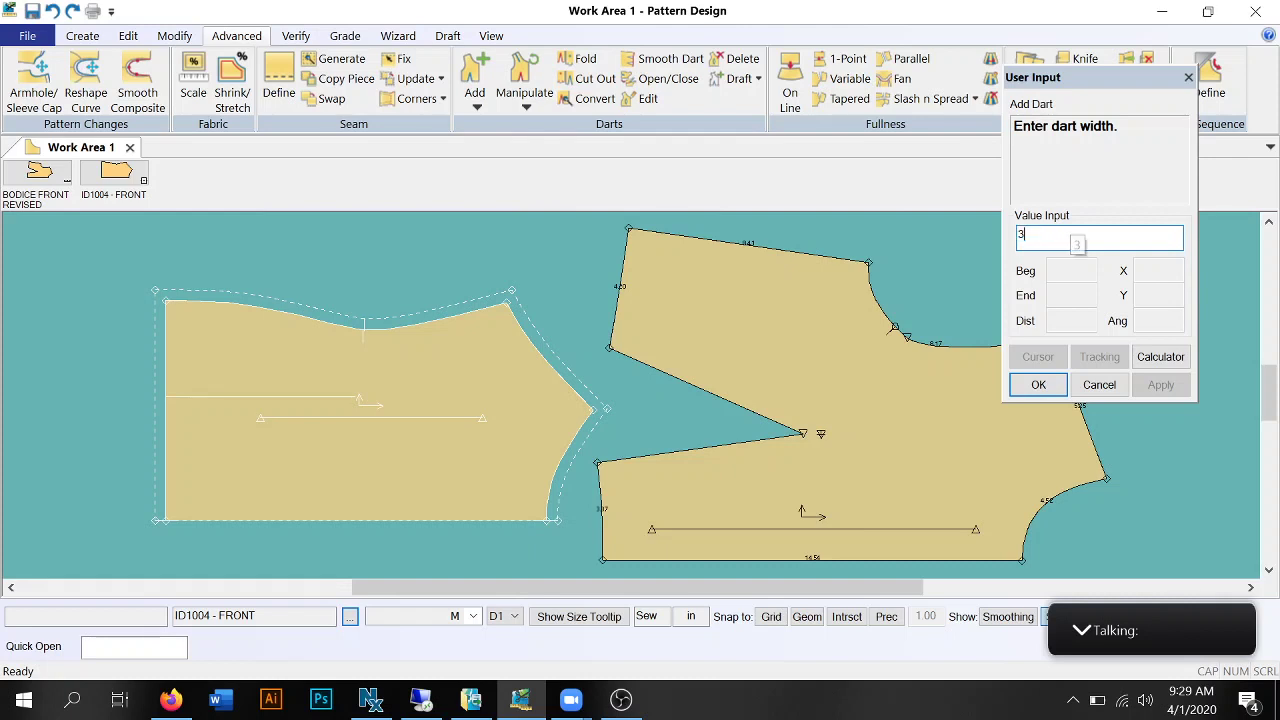
pyautogui.click(1032, 388)
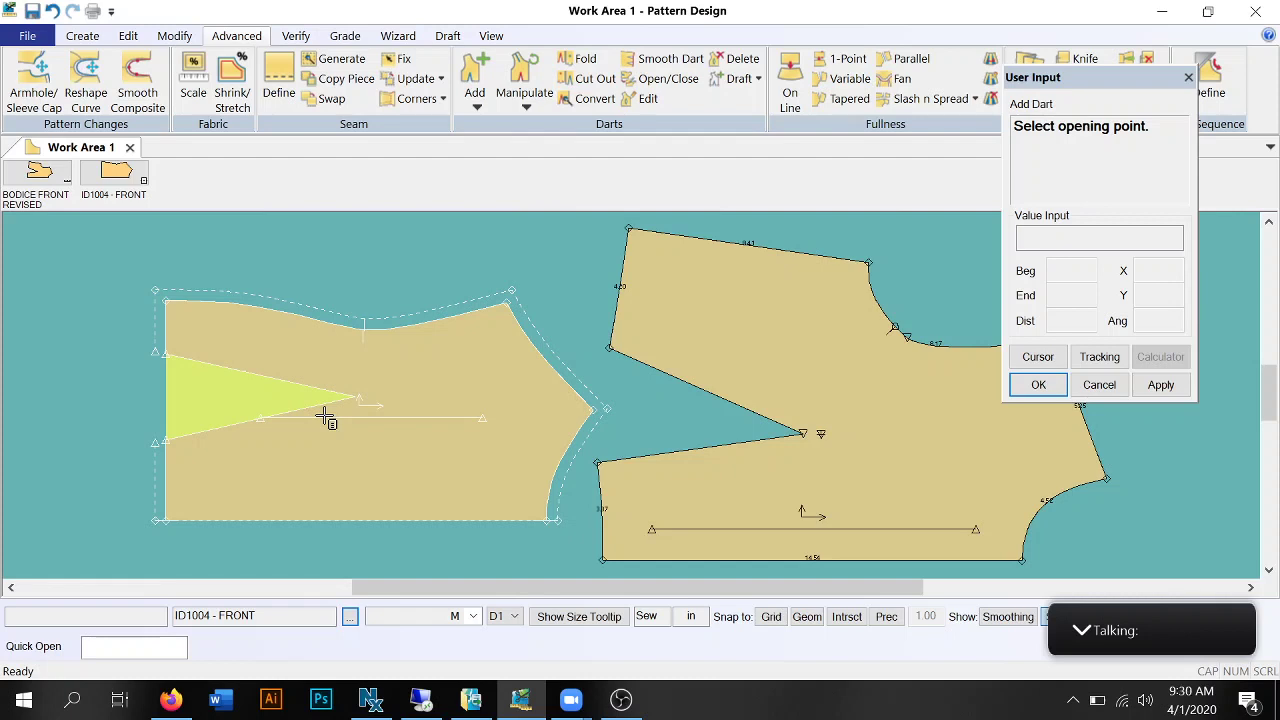
# Fold the new dart on the FRONT piece toward its lower side, and undo both the fold and the dart.
pyautogui.click(586, 62)
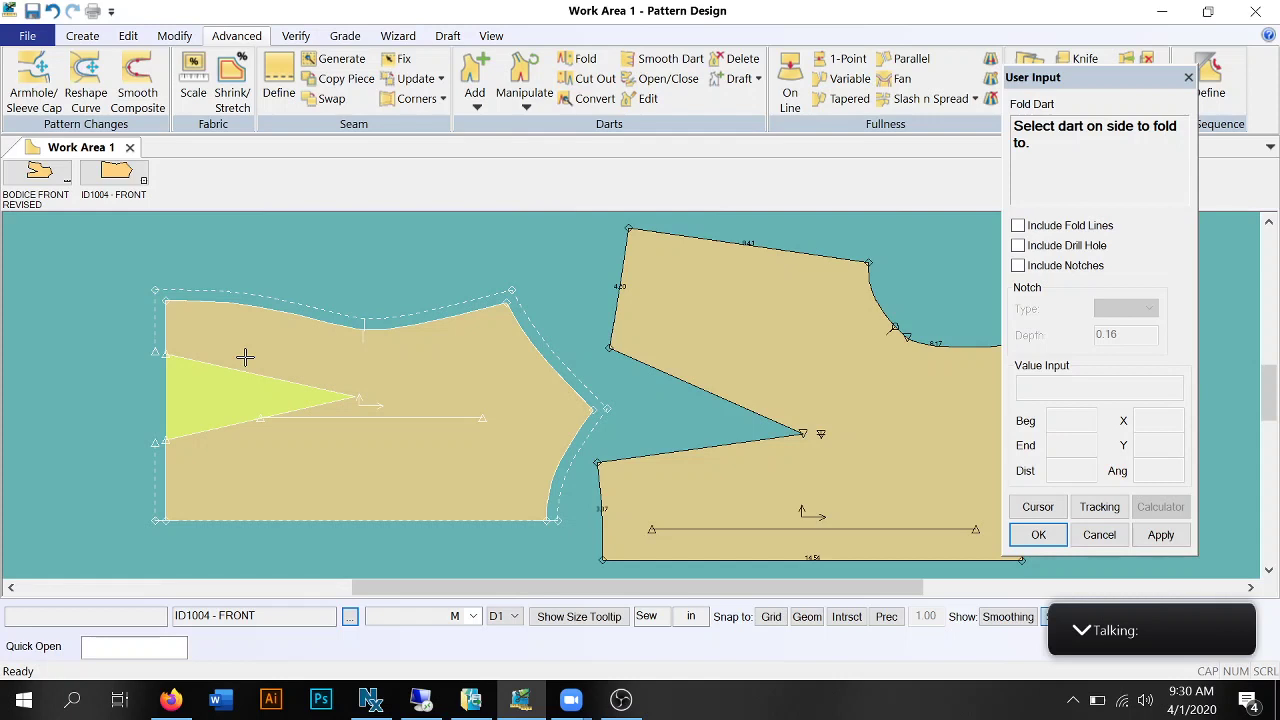
pyautogui.click(198, 433)
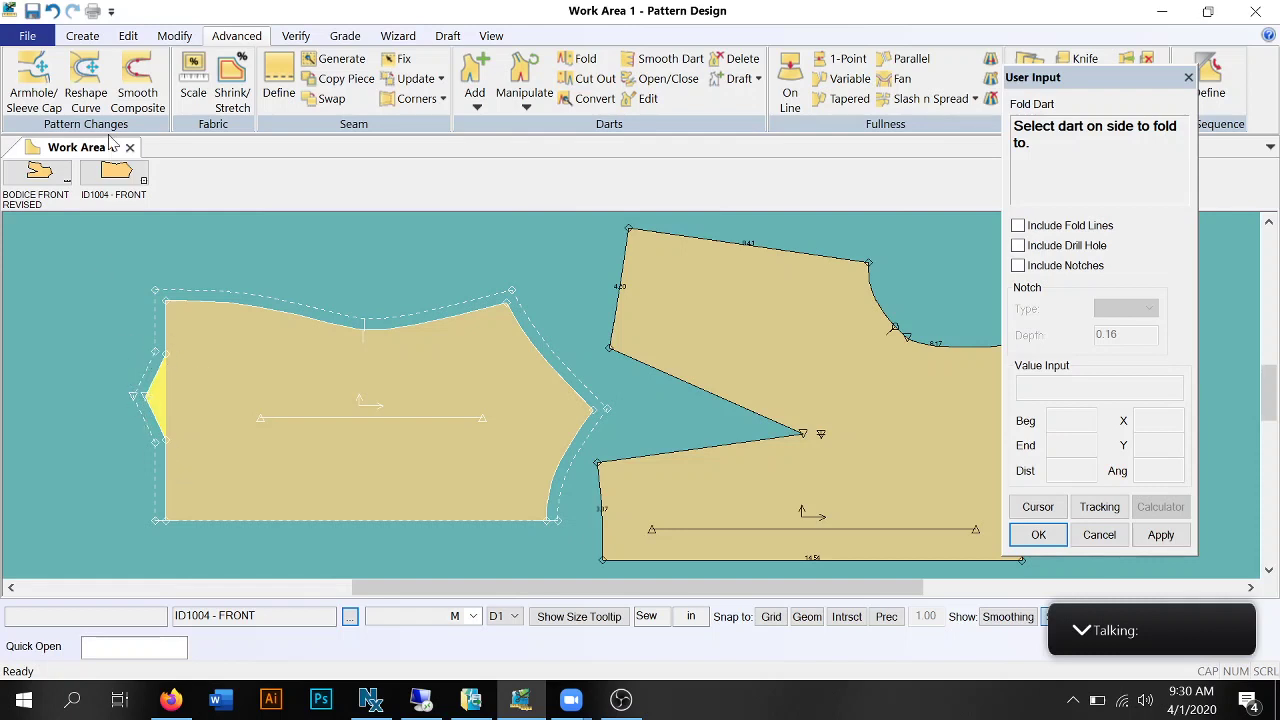
pyautogui.click(52, 12)
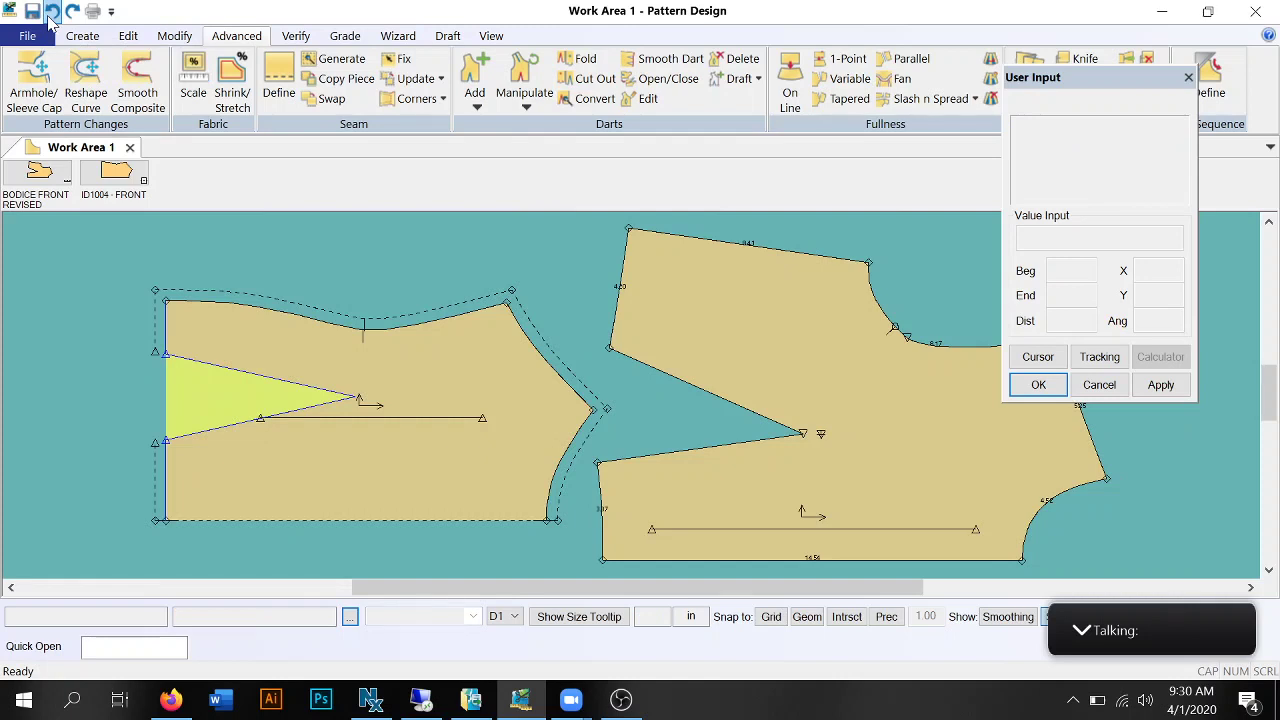
pyautogui.click(52, 12)
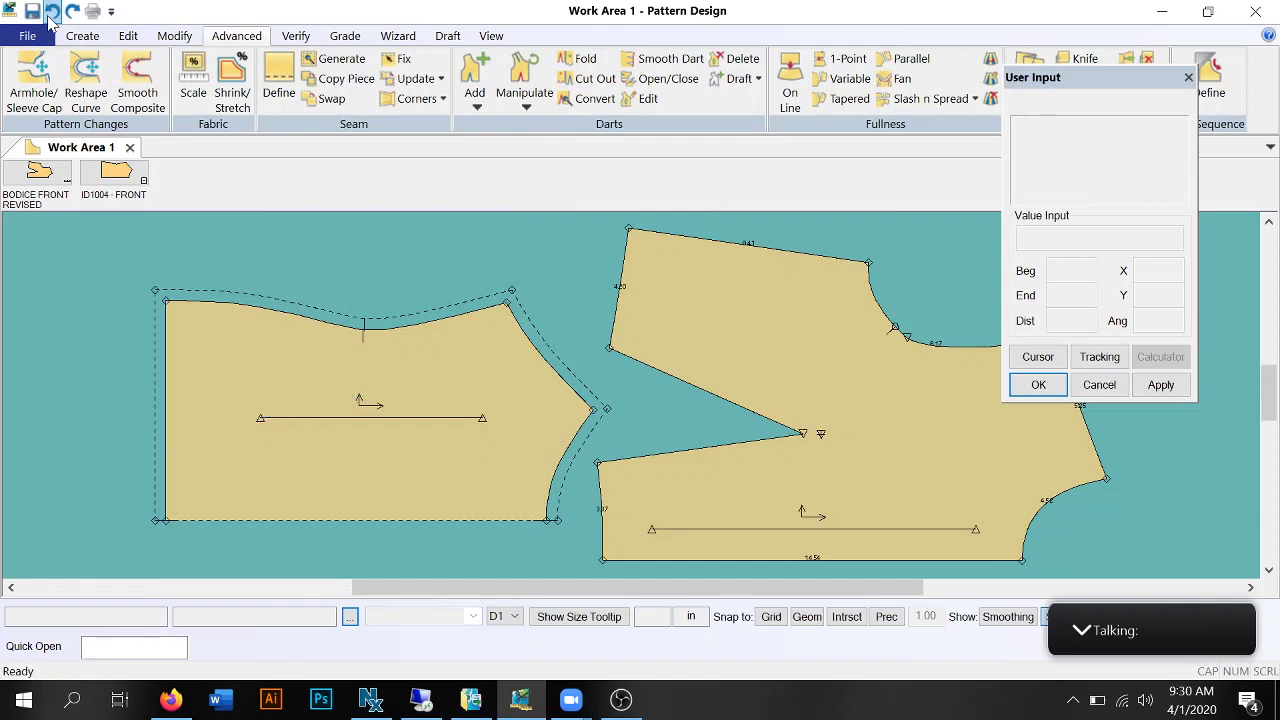
# Add a dart with fullness on the FRONT piece's upper edge near its right corner, slashed to the lower edge and spread about 2.4 in.
pyautogui.click(475, 98)
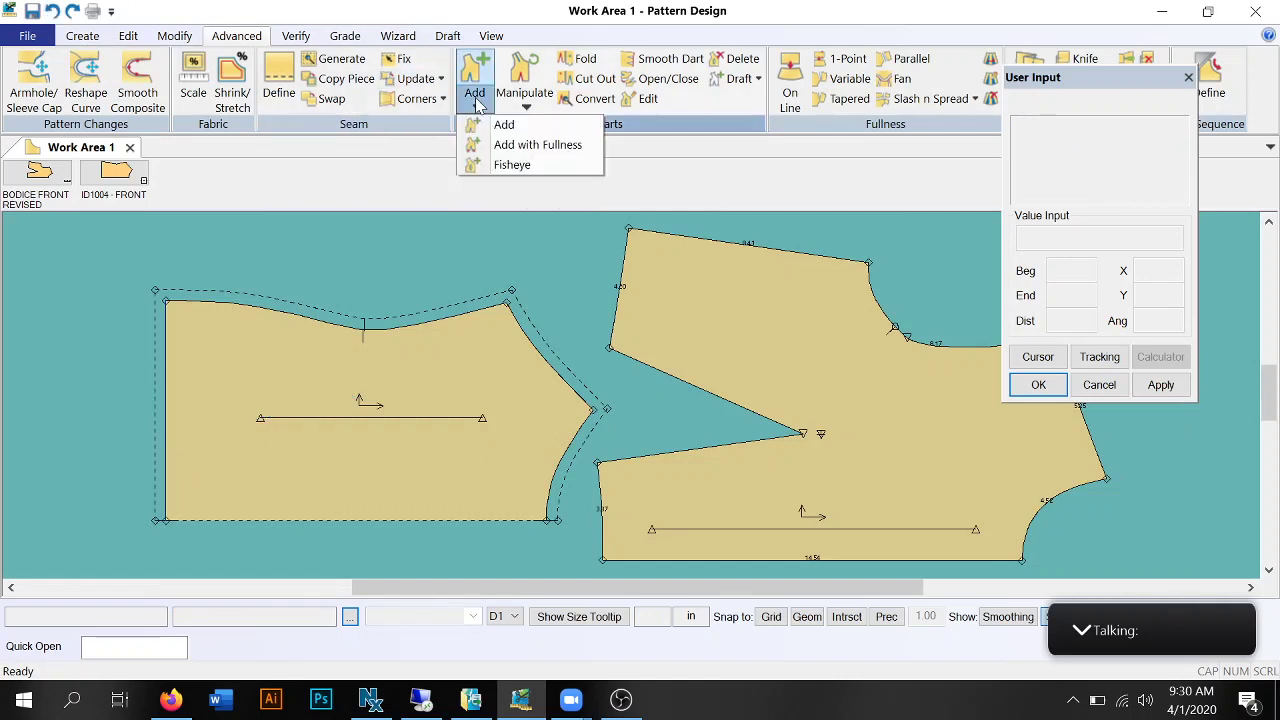
pyautogui.click(515, 147)
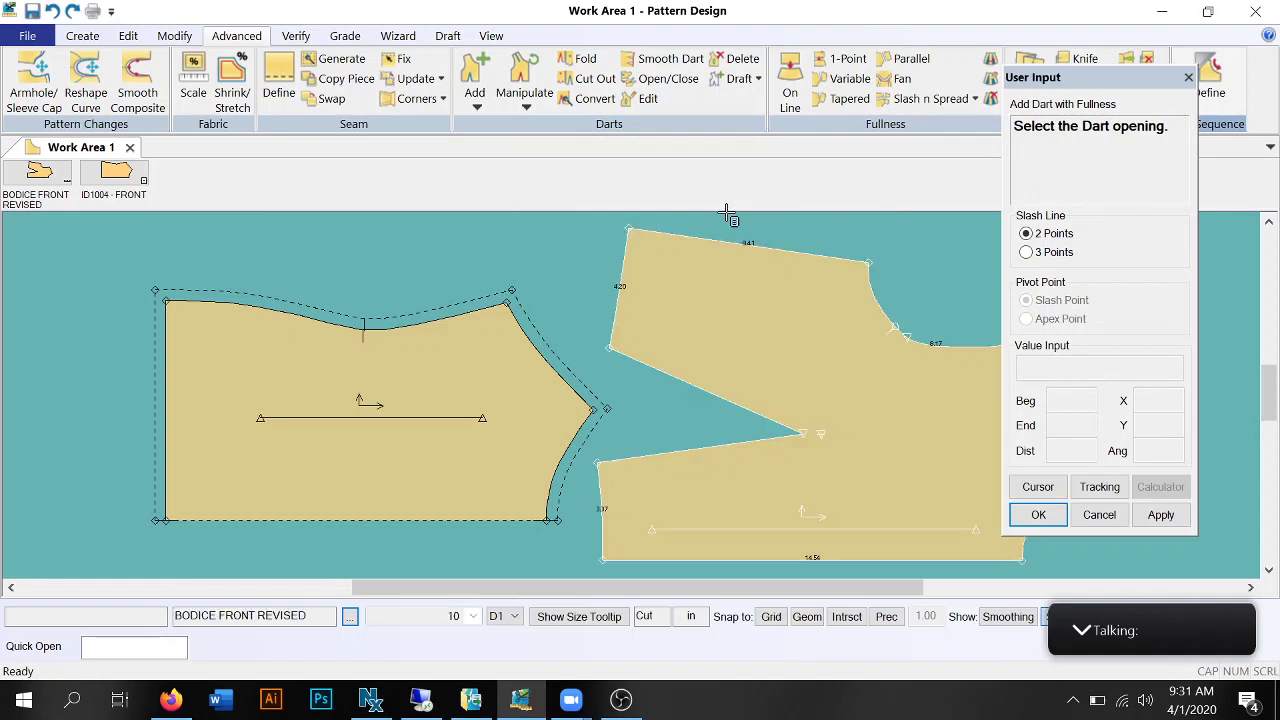
pyautogui.click(452, 320)
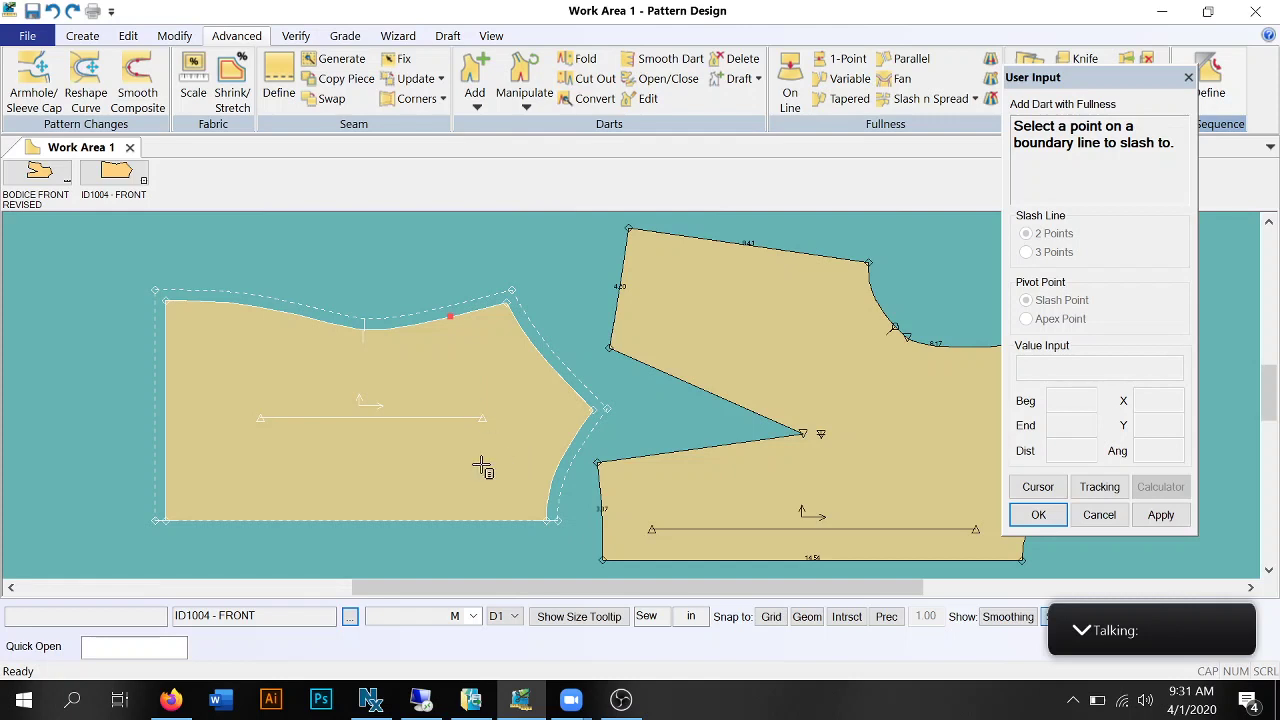
pyautogui.click(528, 521)
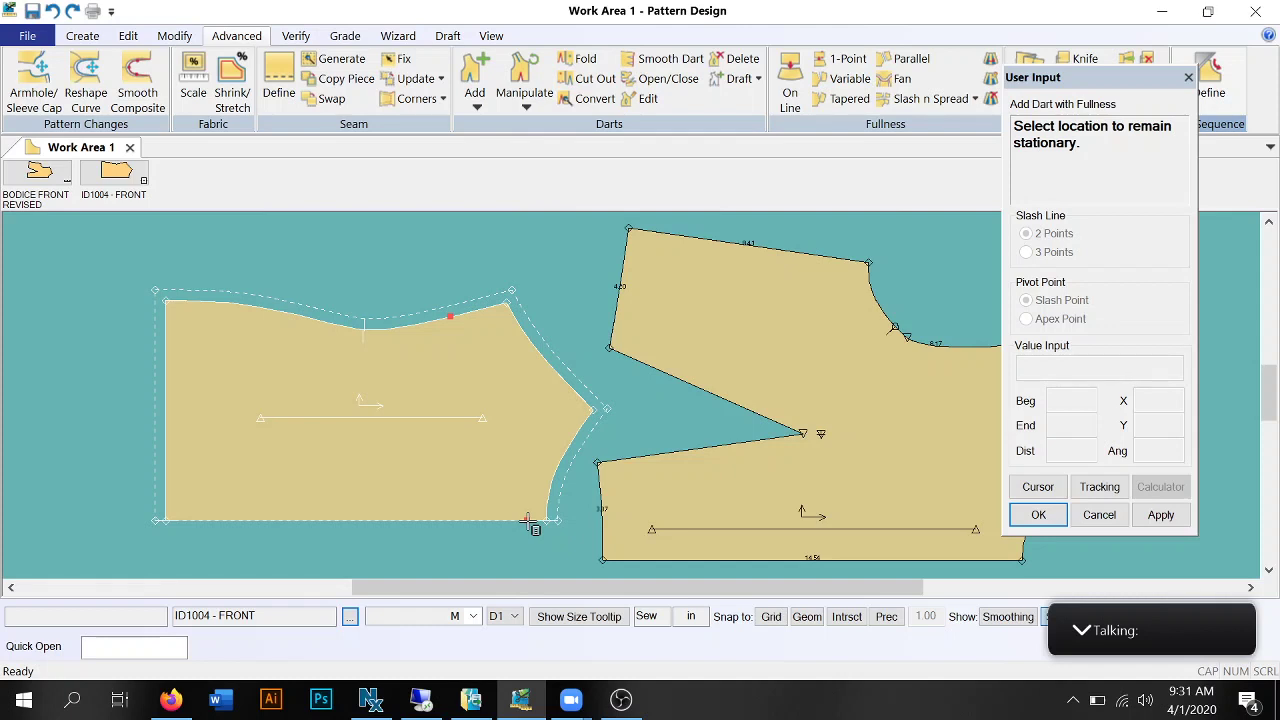
pyautogui.click(527, 520)
pyautogui.click(424, 322)
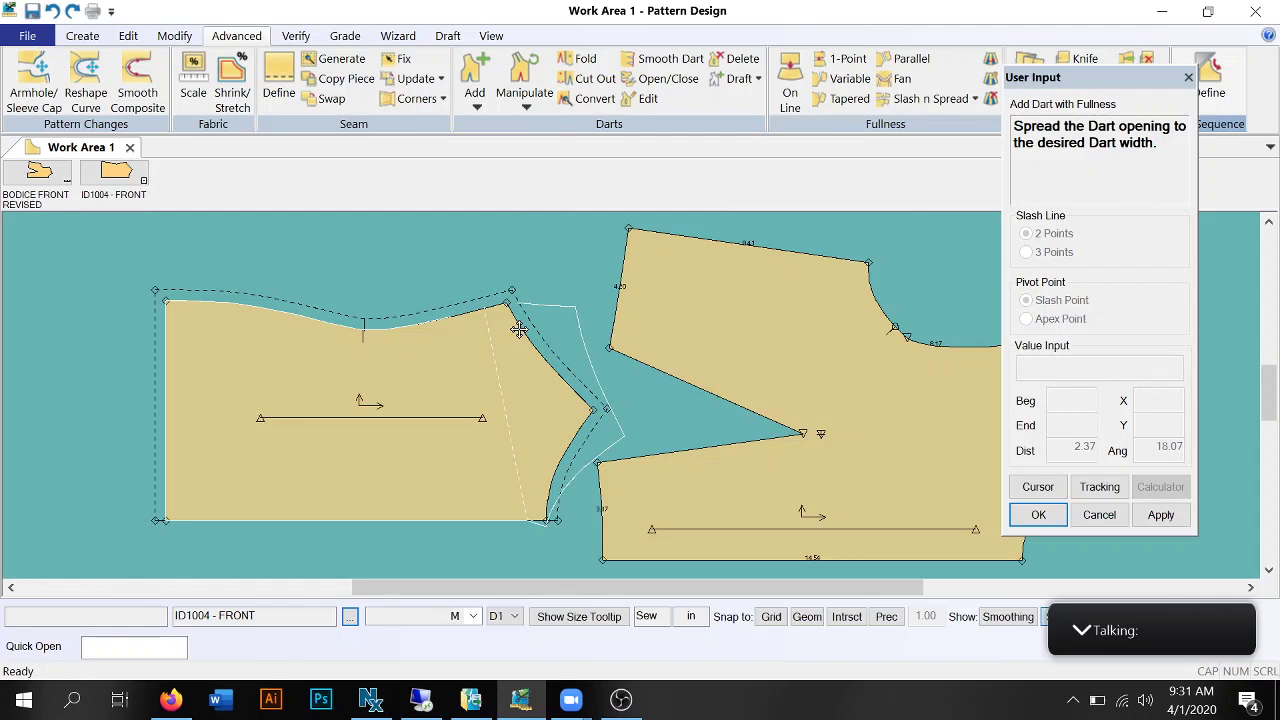
pyautogui.click(519, 330)
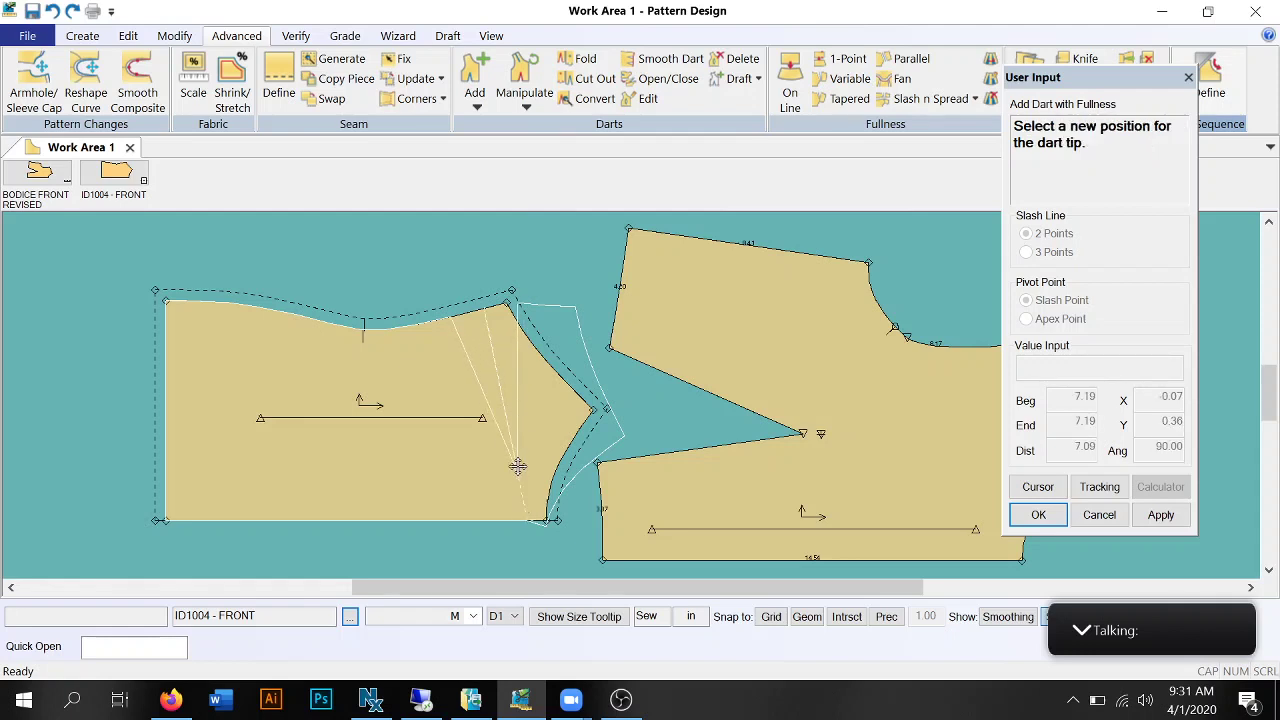
pyautogui.click(502, 407)
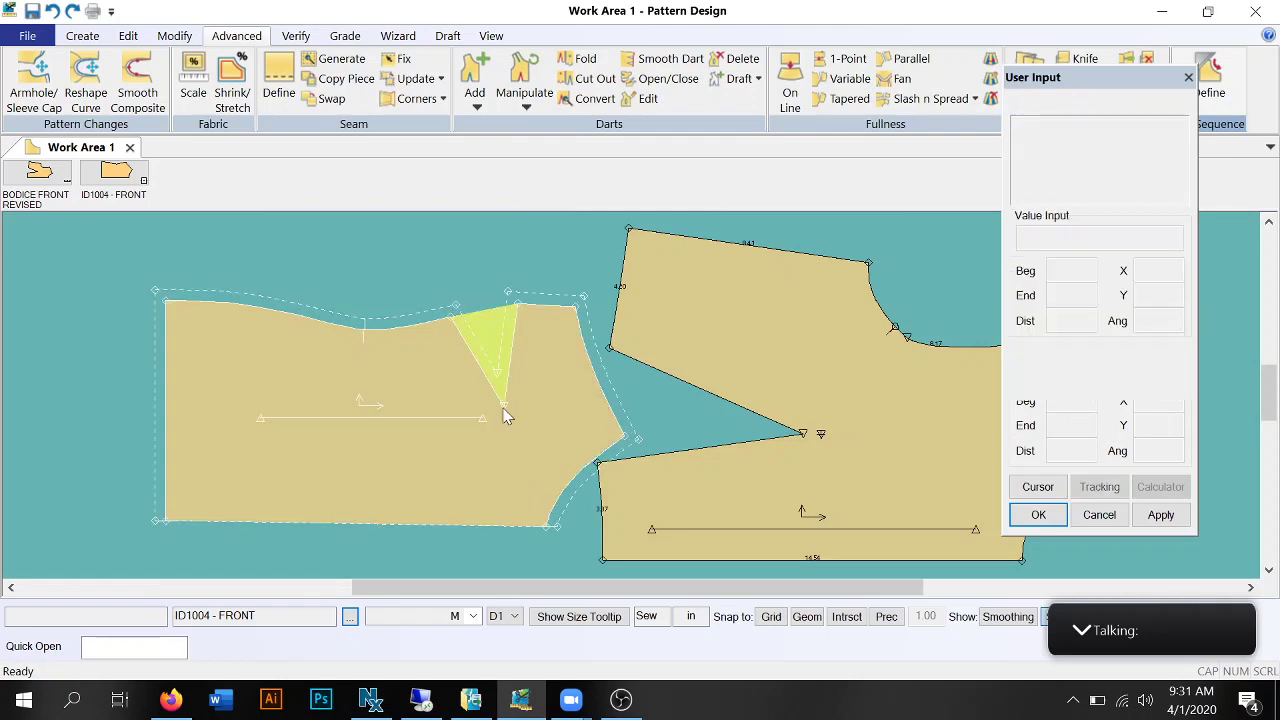
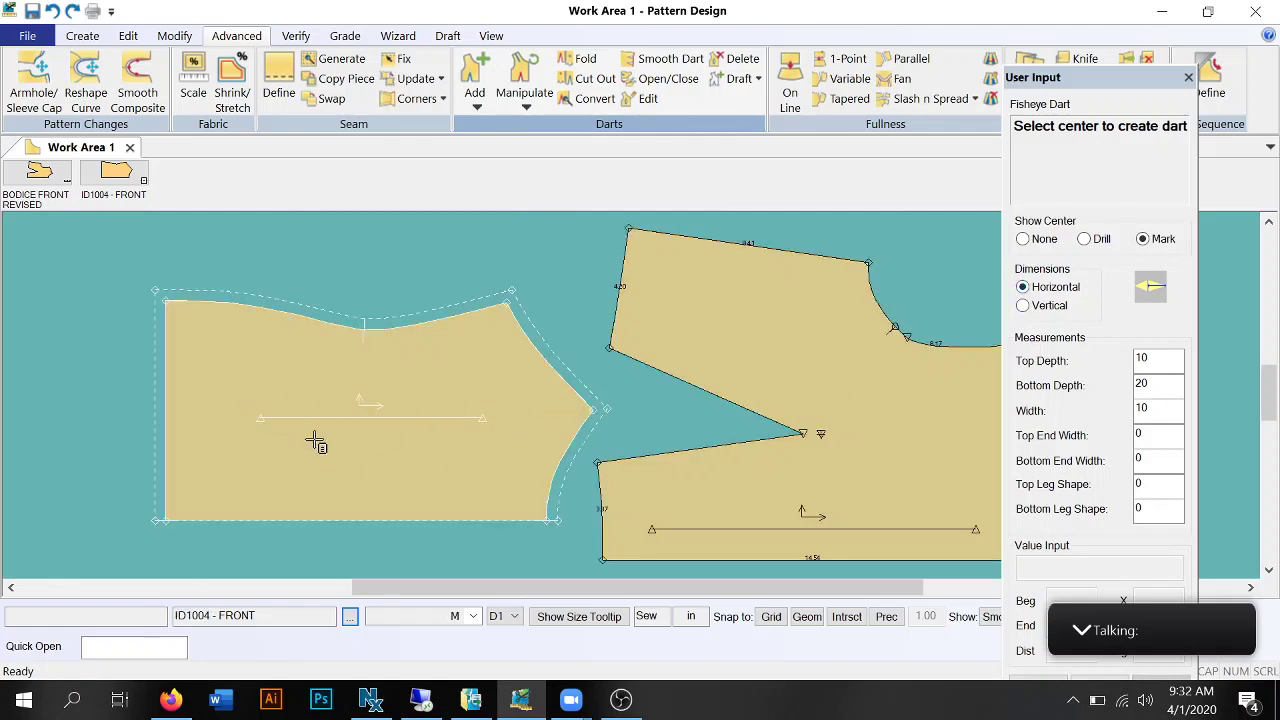
# Set the fisheye dart measurements to top depth 3, bottom depth 5 and width 2.
pyautogui.click(517, 451)
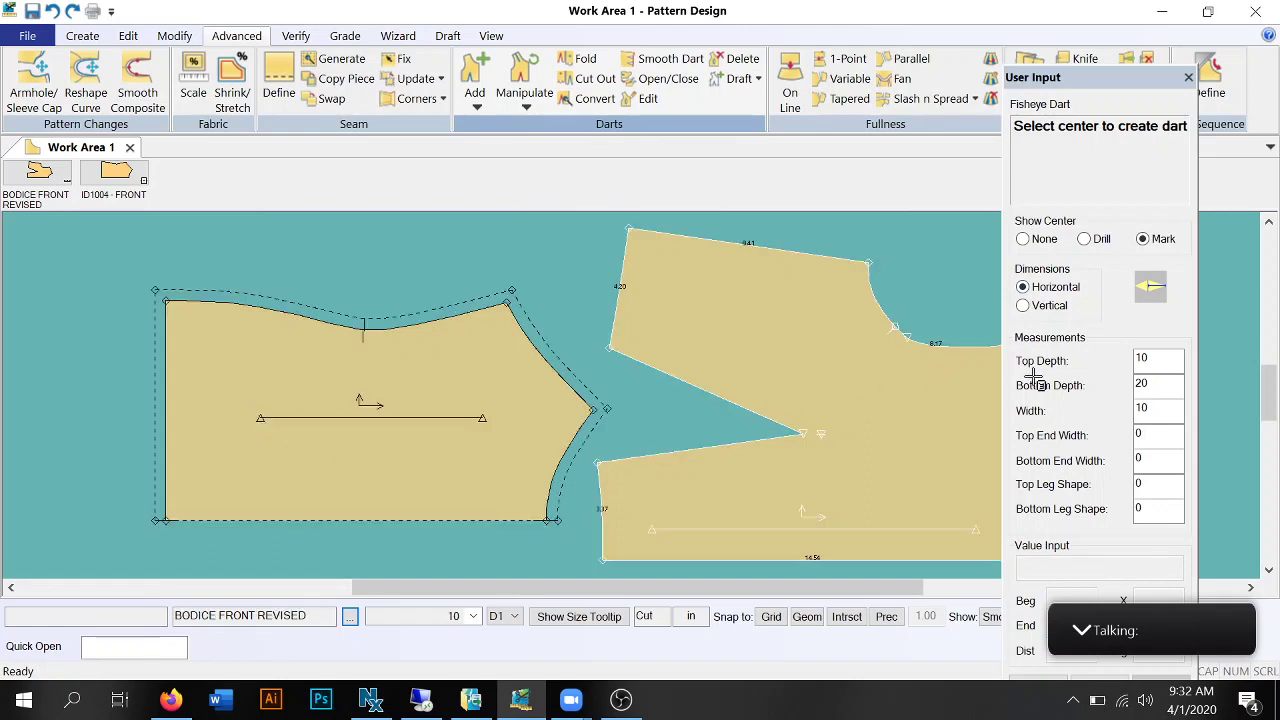
pyautogui.click(1155, 358)
pyautogui.press('BackSpace')
pyautogui.write('3')
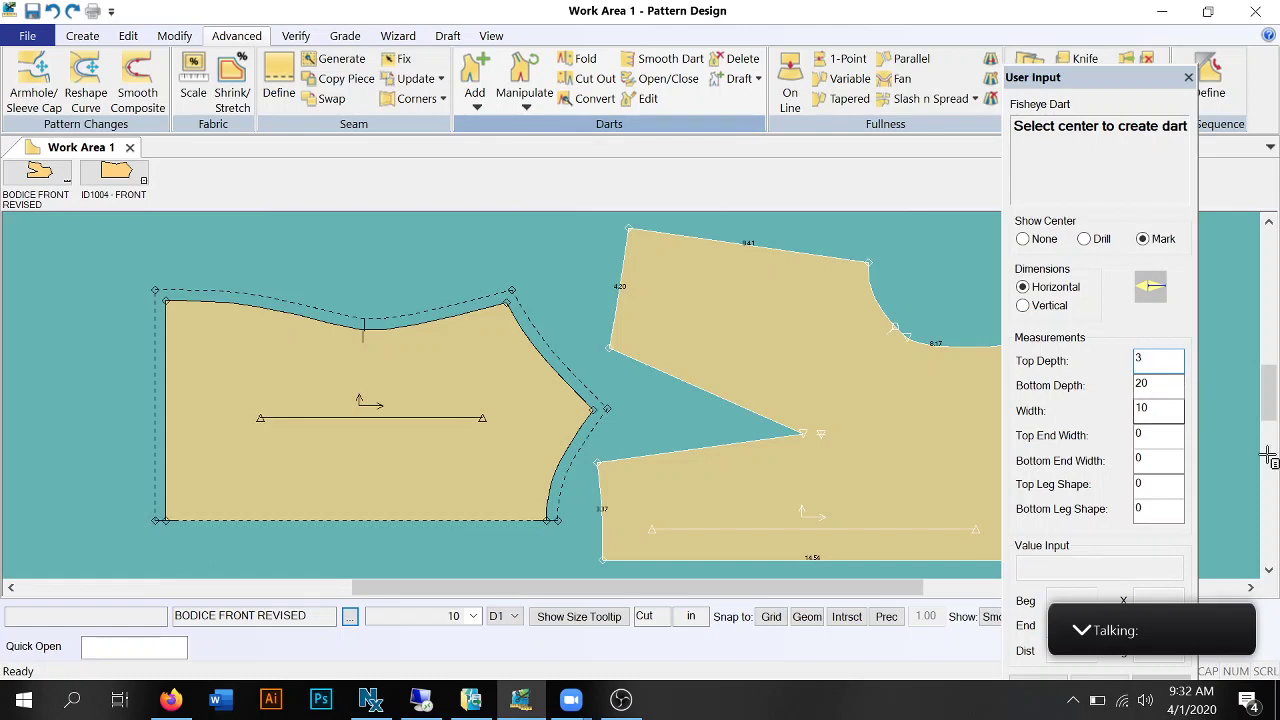
pyautogui.click(1155, 392)
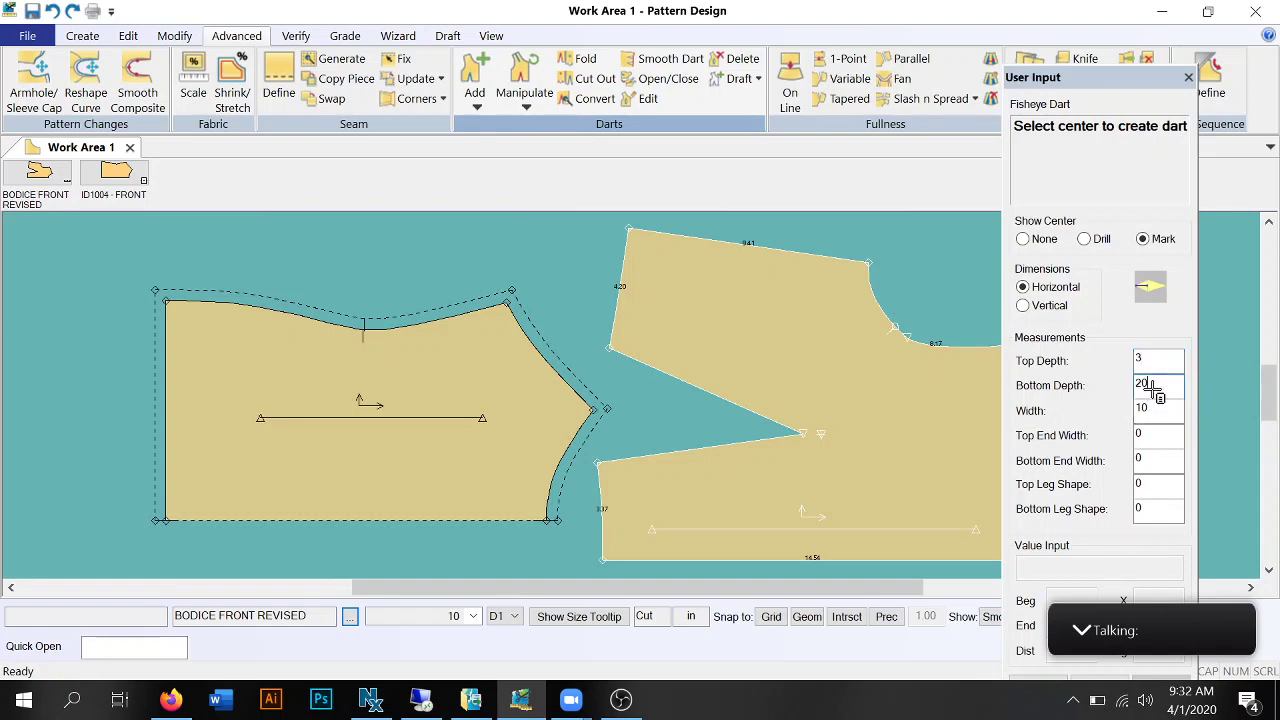
pyautogui.press('BackSpace')
pyautogui.press('BackSpace')
pyautogui.write('5')
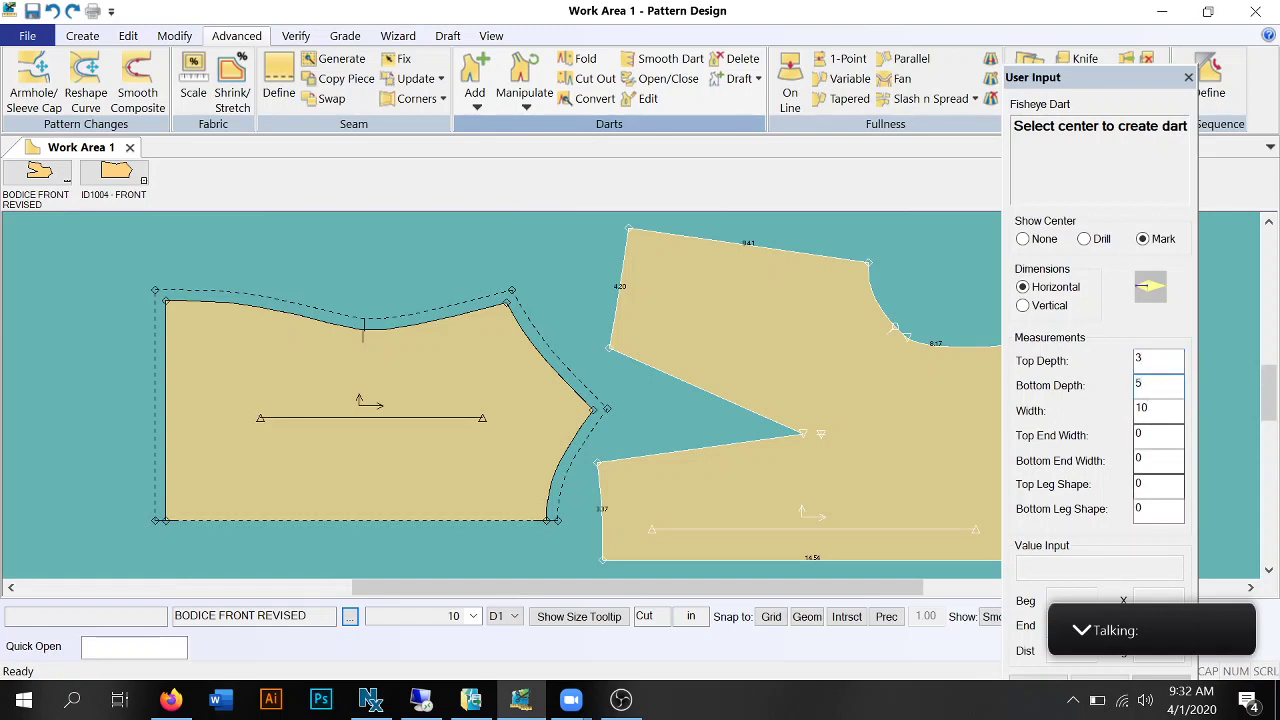
pyautogui.click(1155, 410)
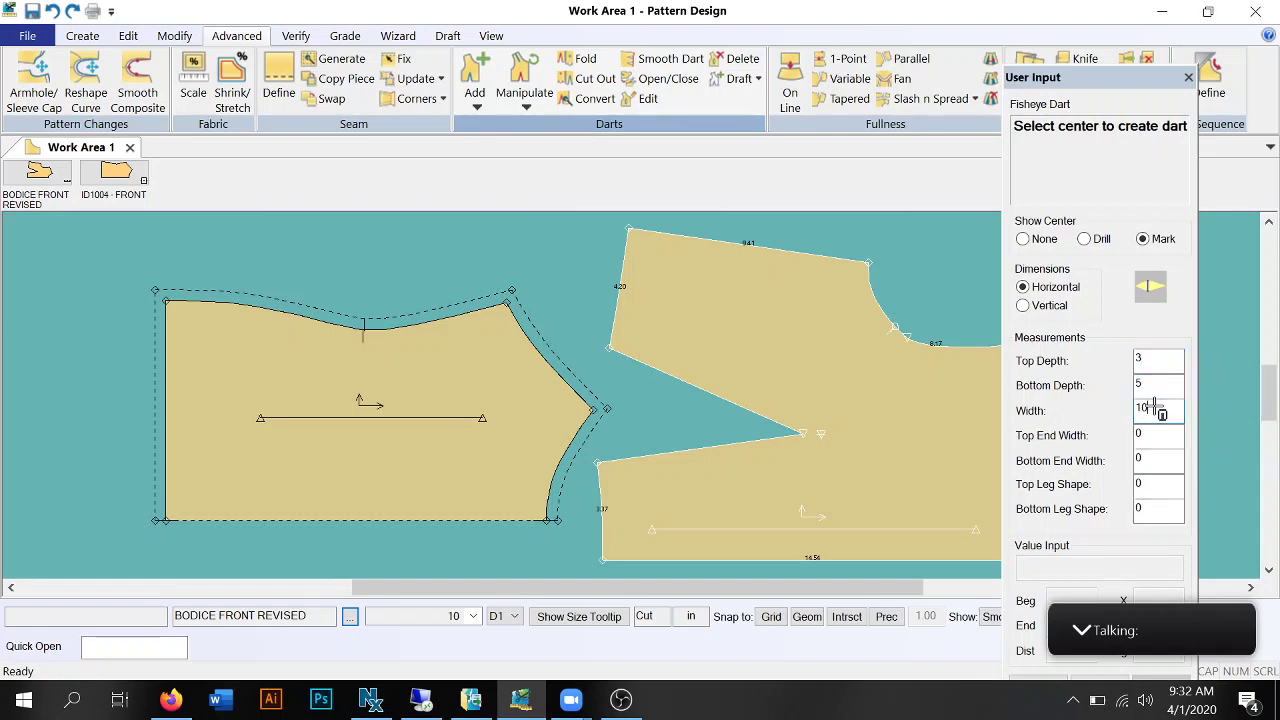
pyautogui.press('BackSpace')
pyautogui.press('BackSpace')
pyautogui.write('2')
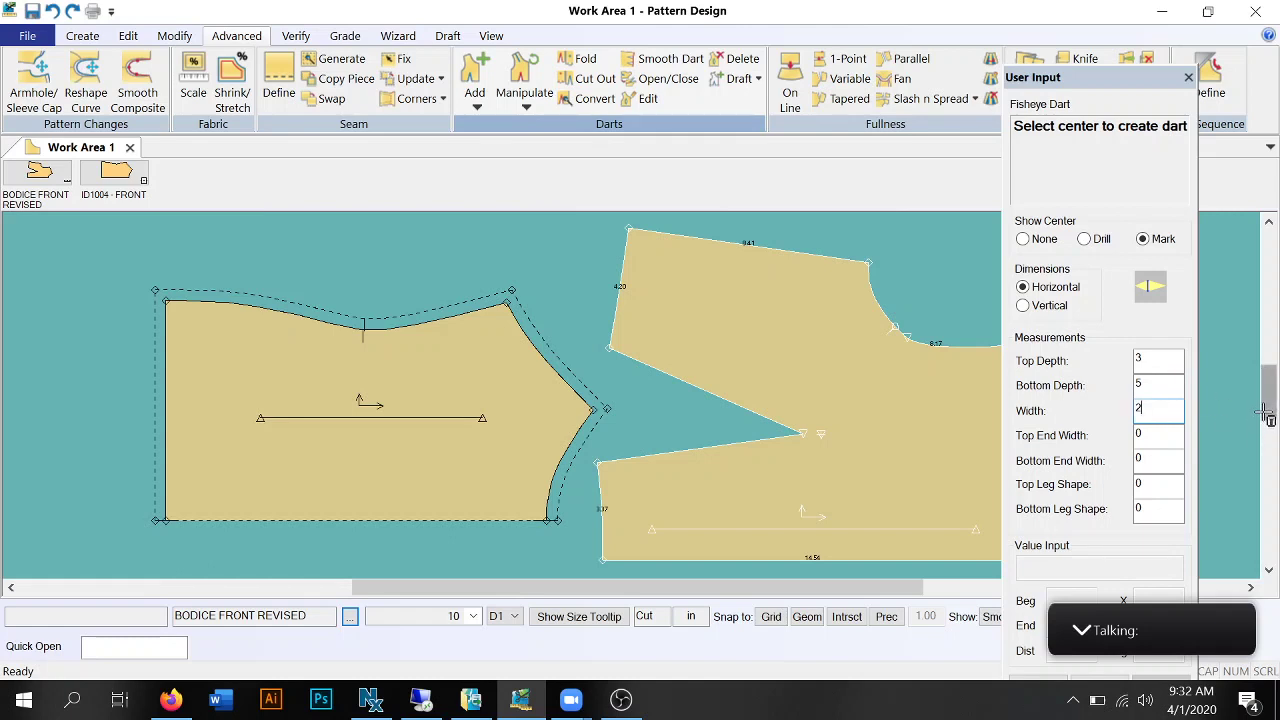
# Place the horizontal fisheye dart near the middle of the FRONT piece, just below the grain line, and undo it.
pyautogui.moveTo(1268, 376); pyautogui.dragTo(1266, 438)
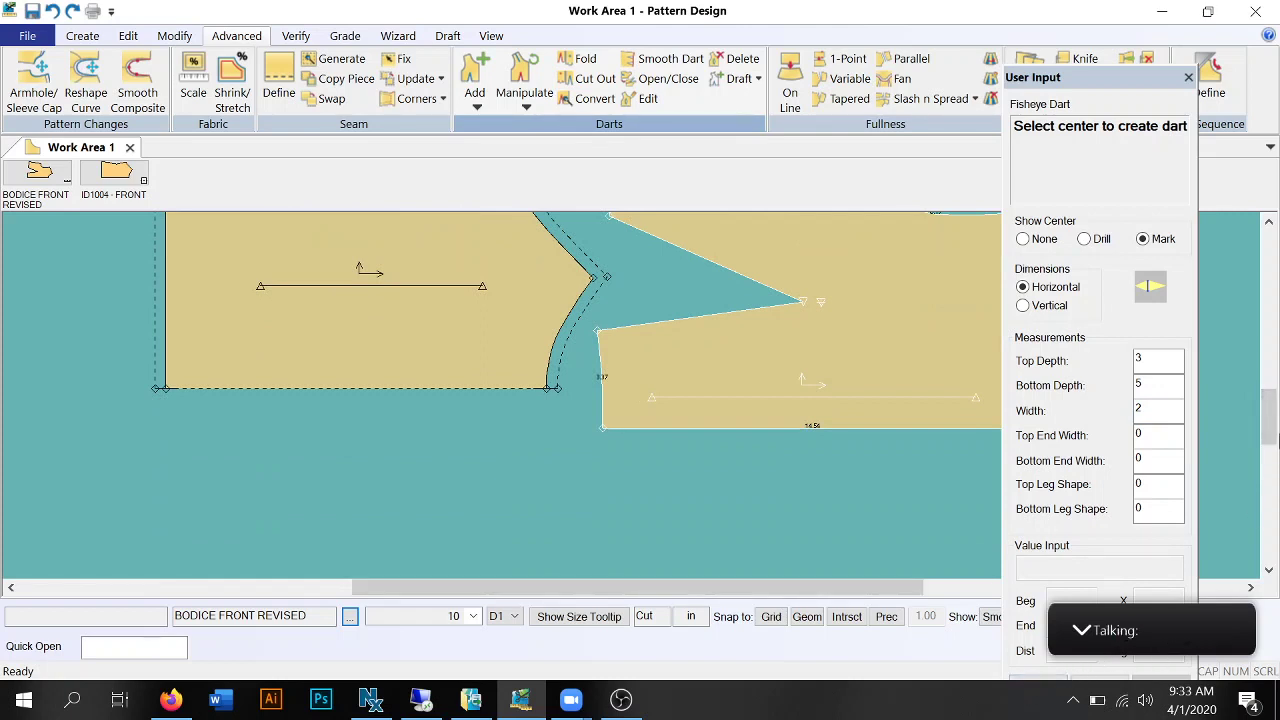
pyautogui.moveTo(1268, 400); pyautogui.dragTo(1268, 362)
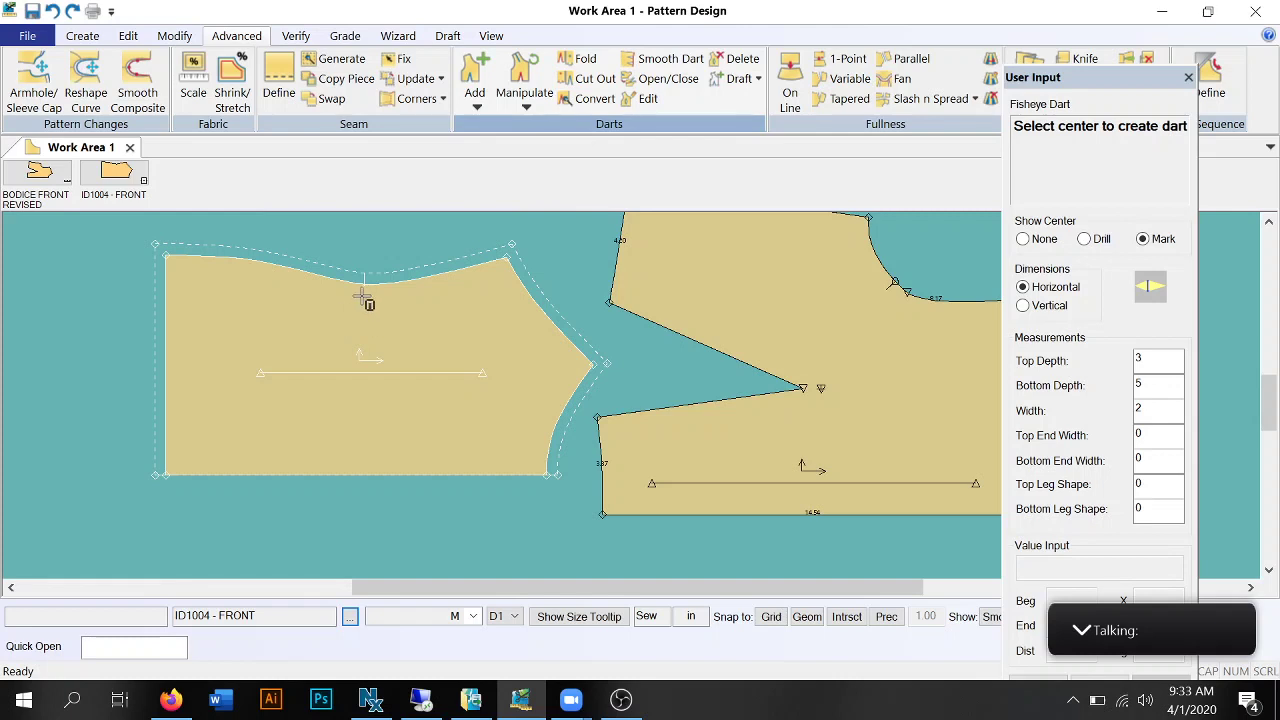
pyautogui.click(365, 378)
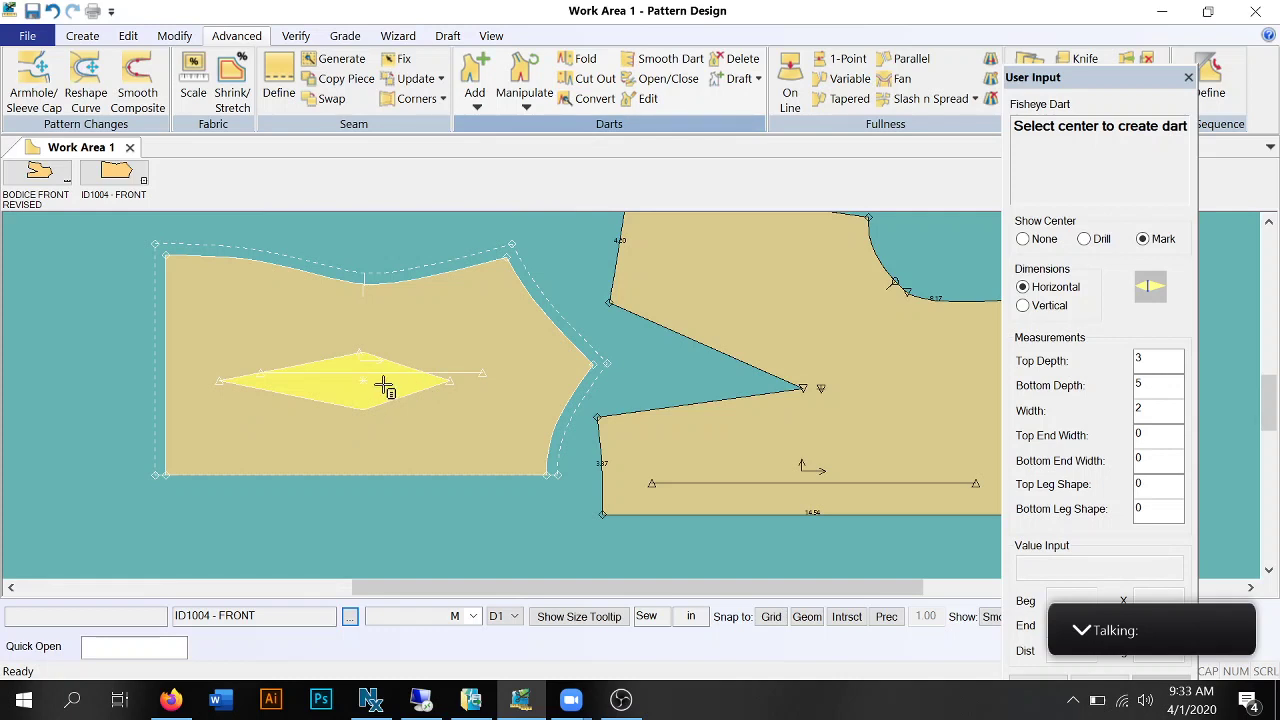
pyautogui.click(53, 11)
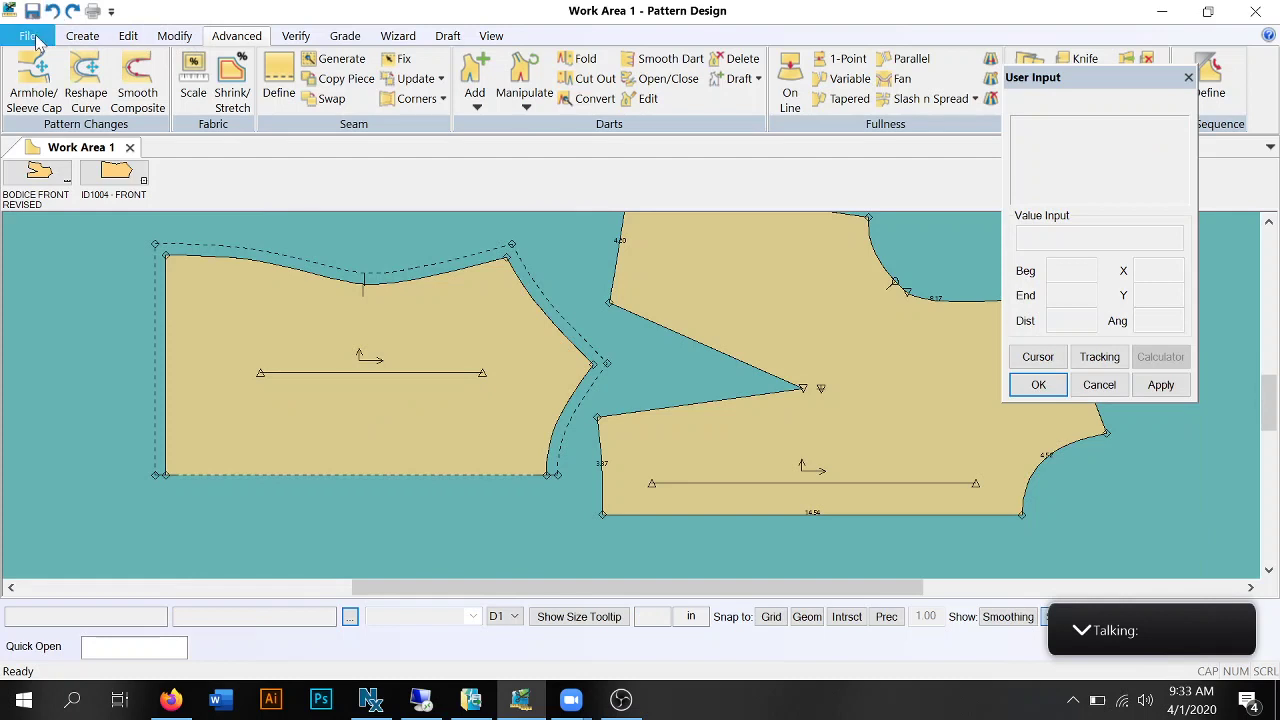
# Delete the FRONT piece from the work area, keeping only the revised bodice front.
pyautogui.click(172, 37)
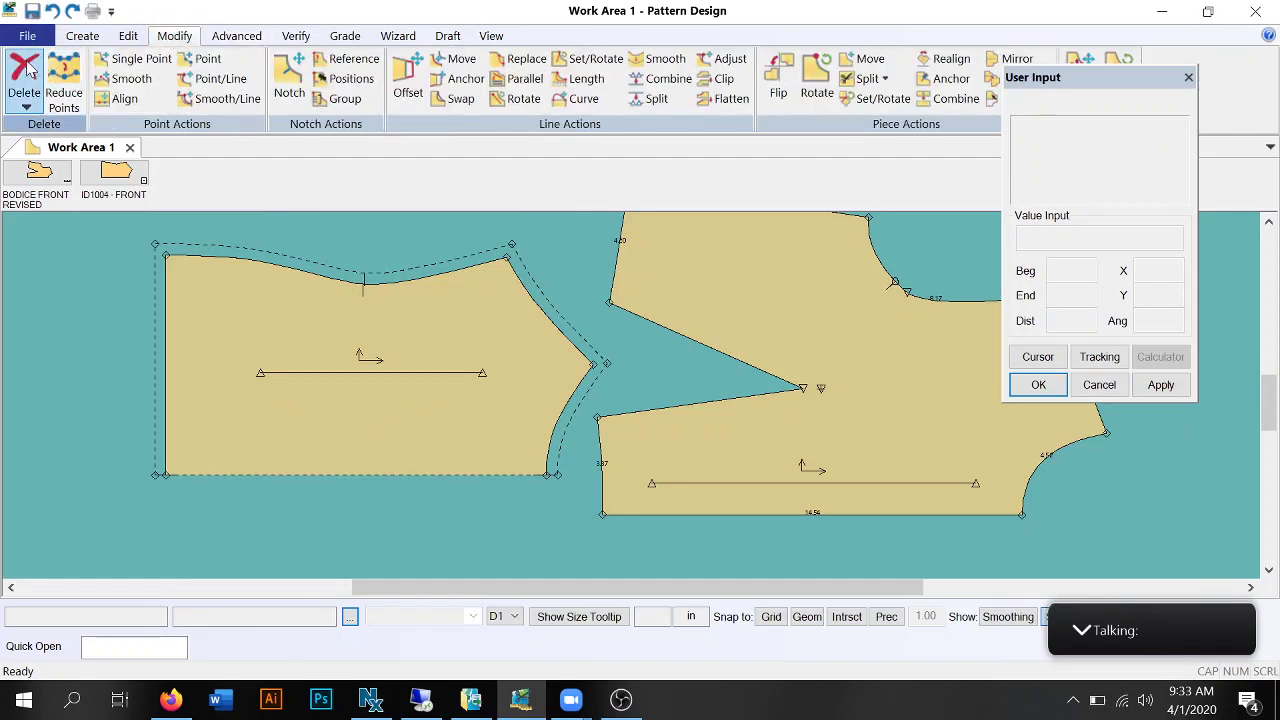
pyautogui.click(25, 95)
pyautogui.click(56, 184)
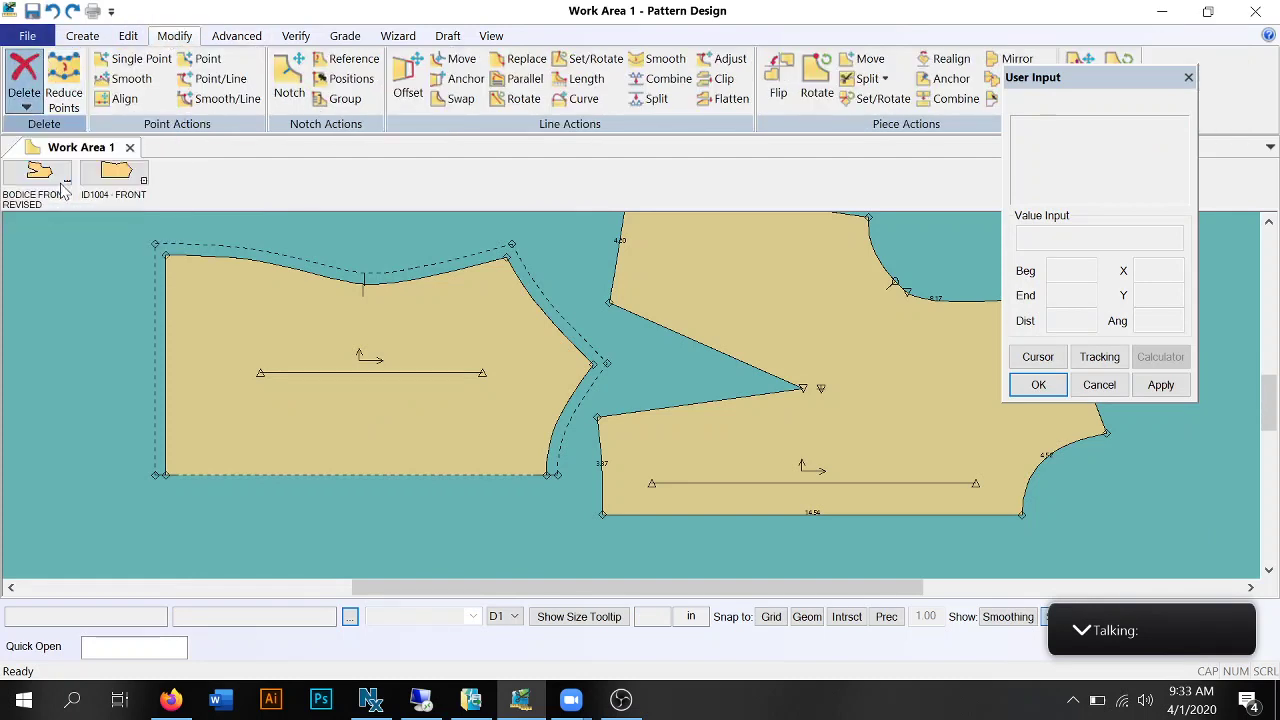
pyautogui.click(209, 293)
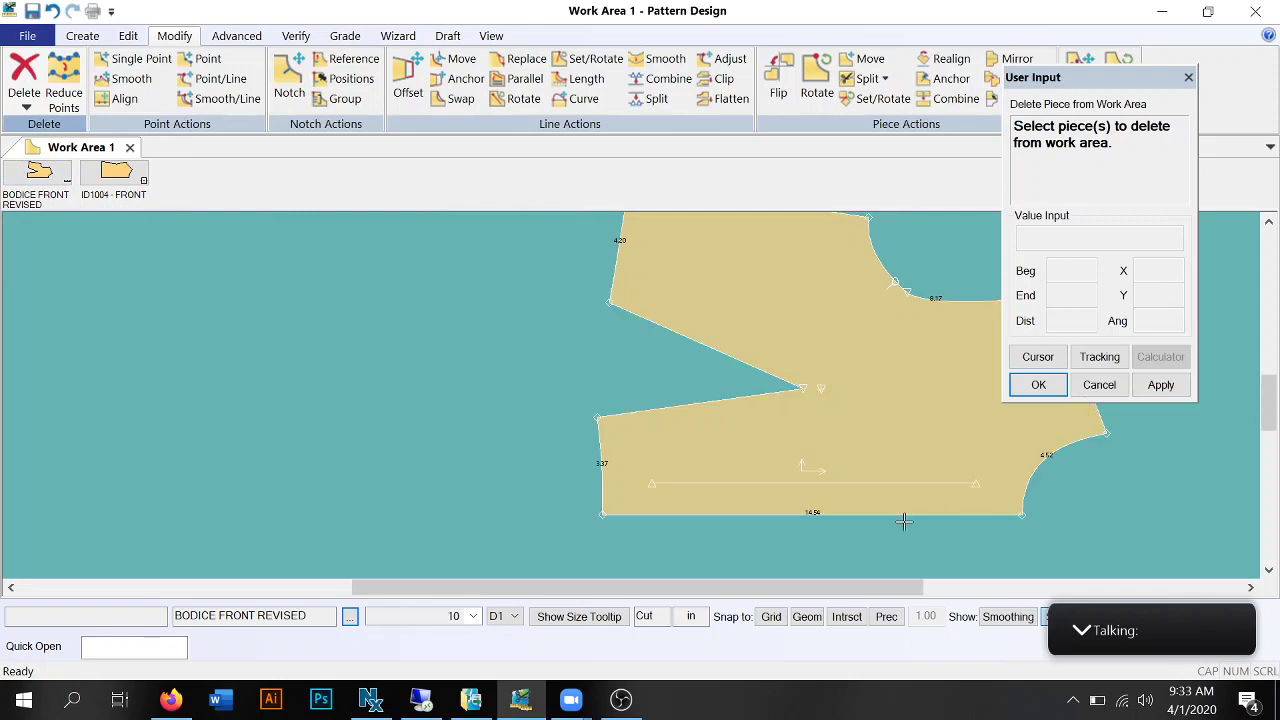
# Try to rotate the bodice front's waist dart about the bust point to the shoulder line's midpoint, holding the straight center front line.
pyautogui.moveTo(786, 587); pyautogui.dragTo(887, 587)
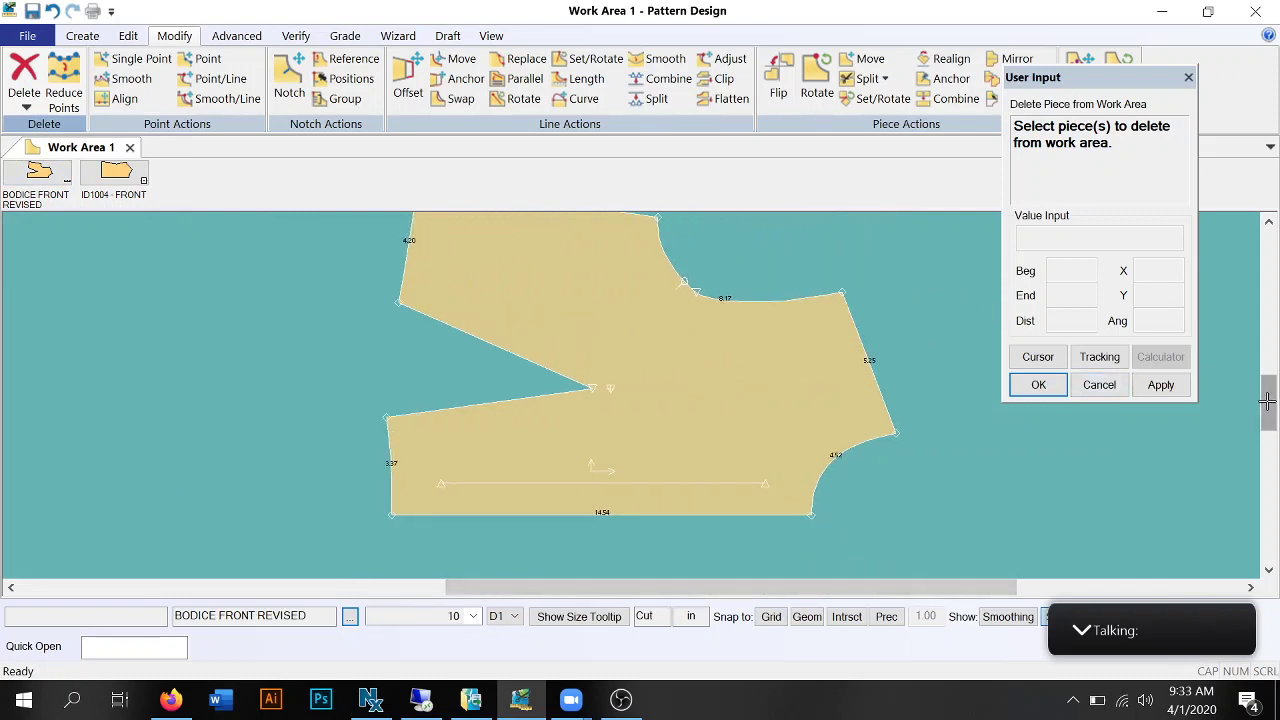
pyautogui.click(1267, 223)
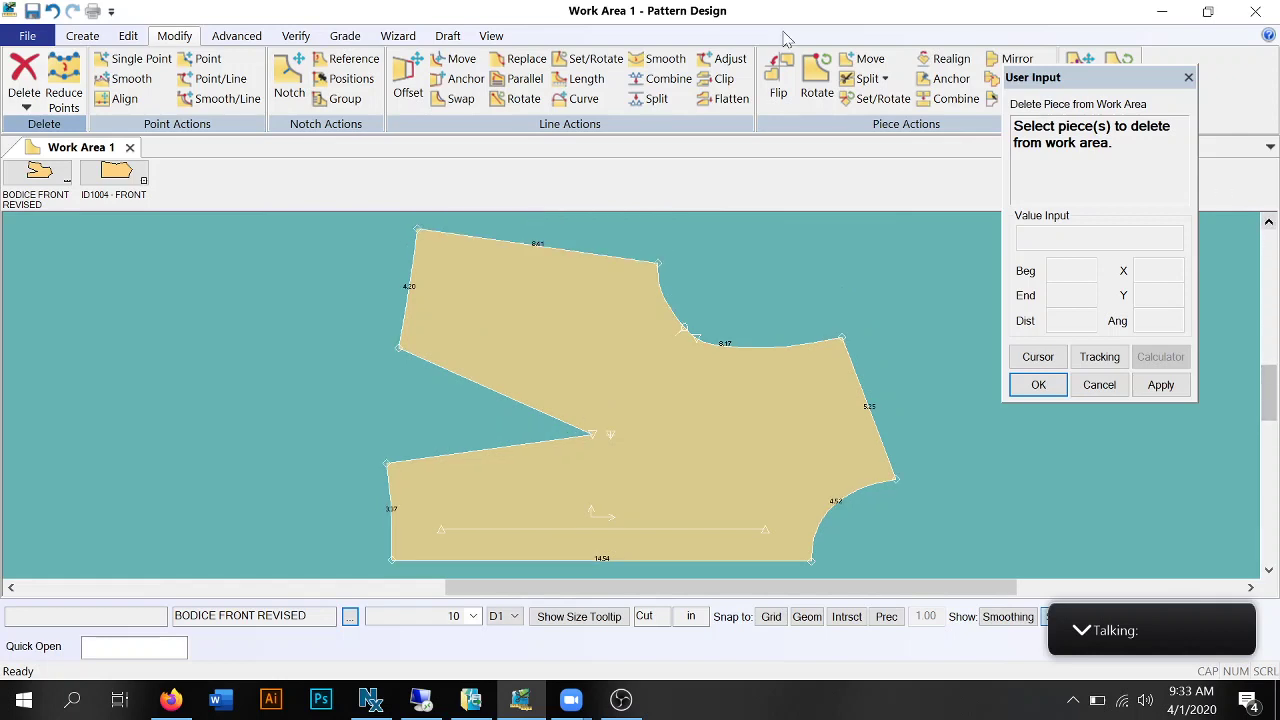
pyautogui.click(254, 42)
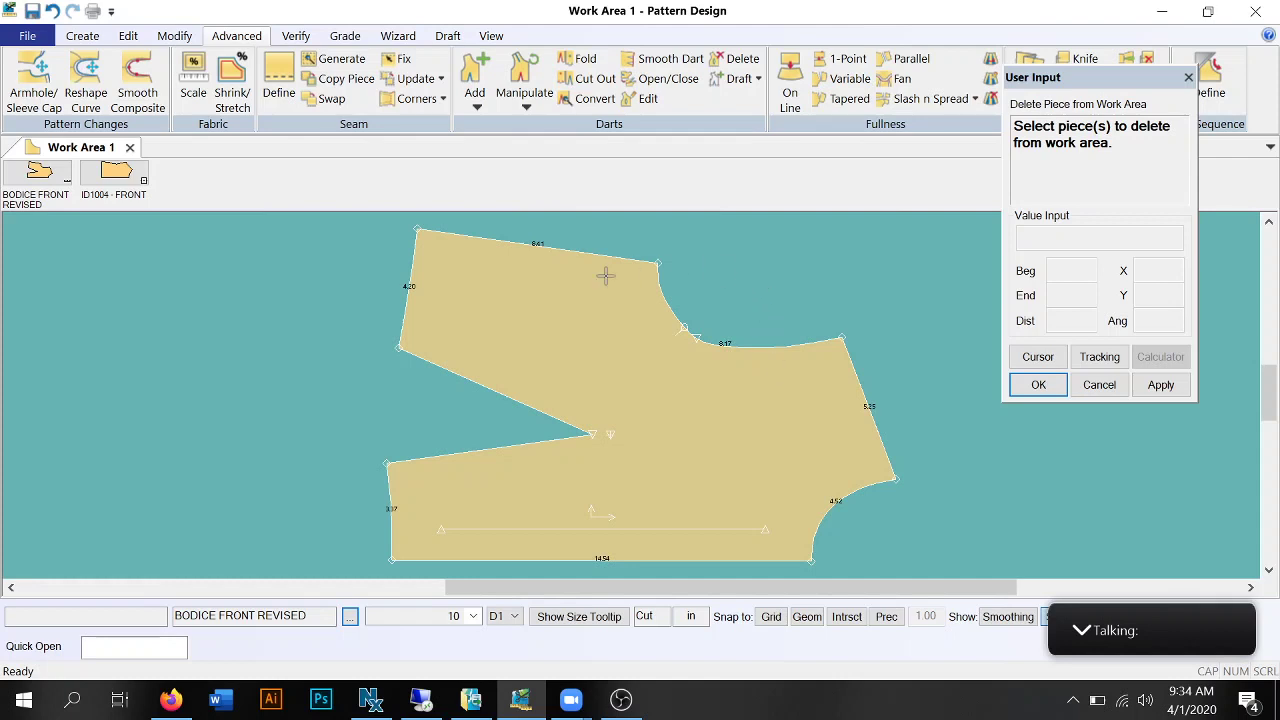
pyautogui.click(538, 100)
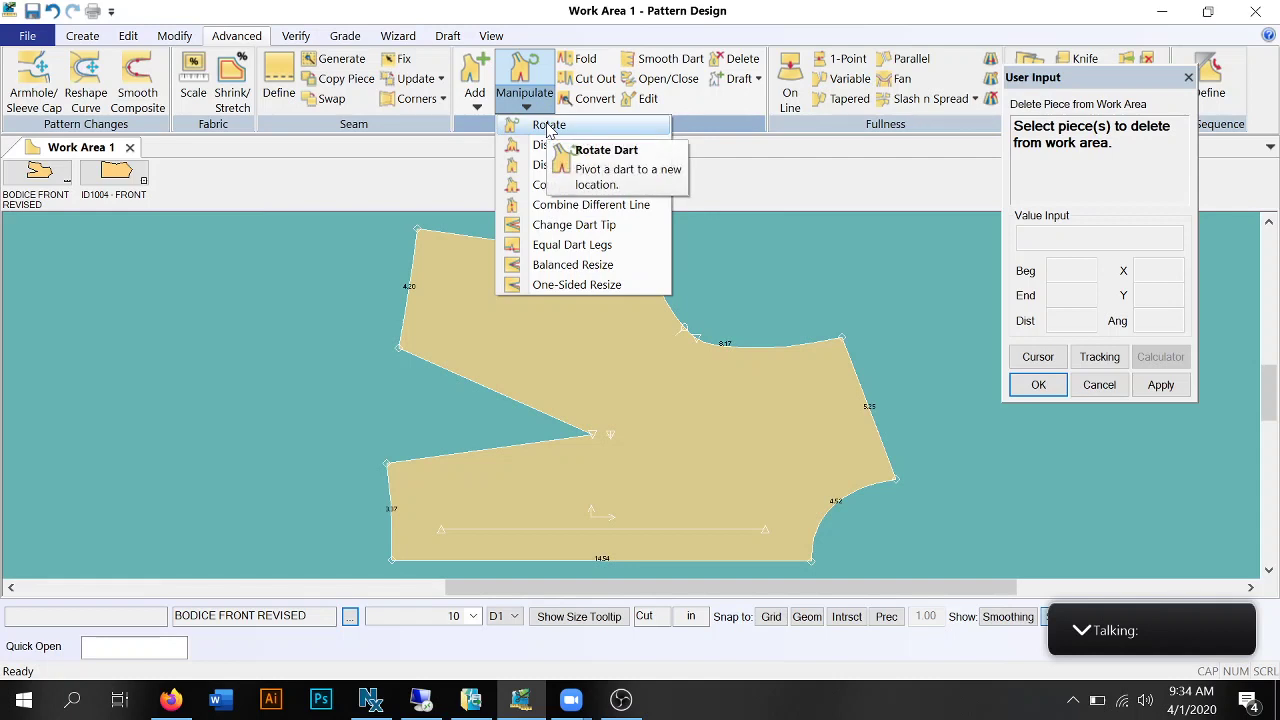
pyautogui.click(550, 128)
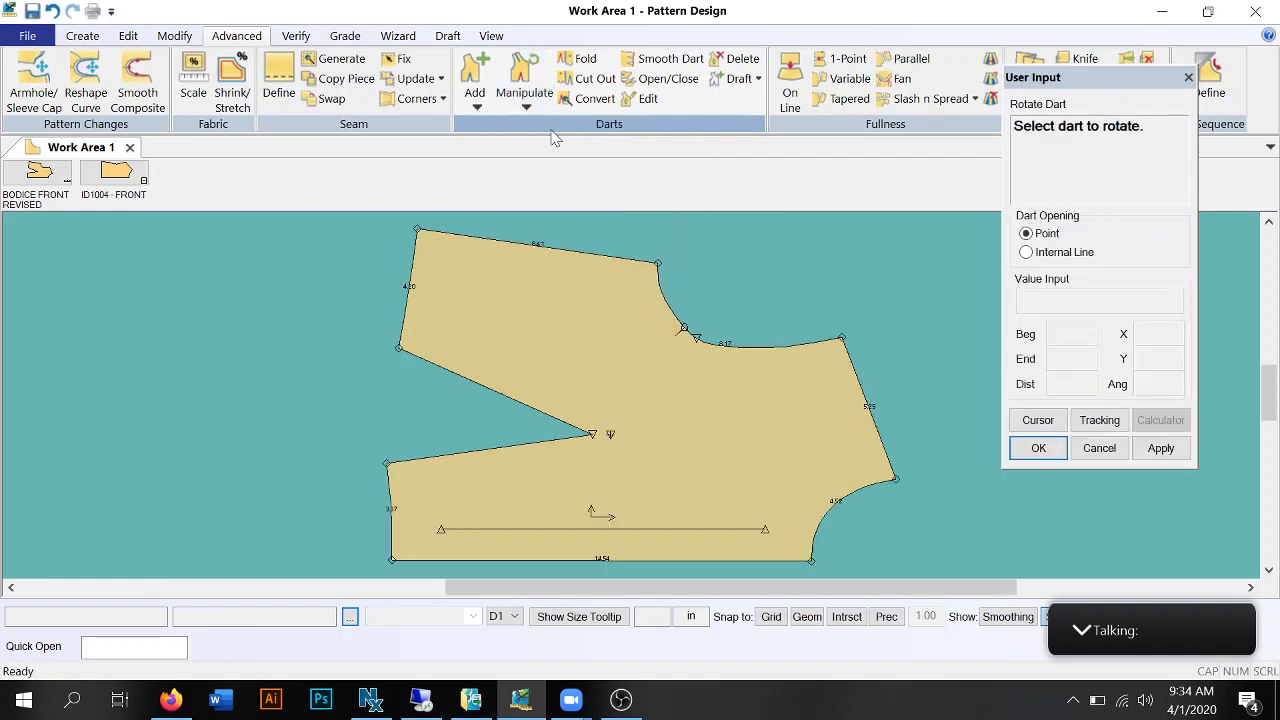
pyautogui.click(485, 452)
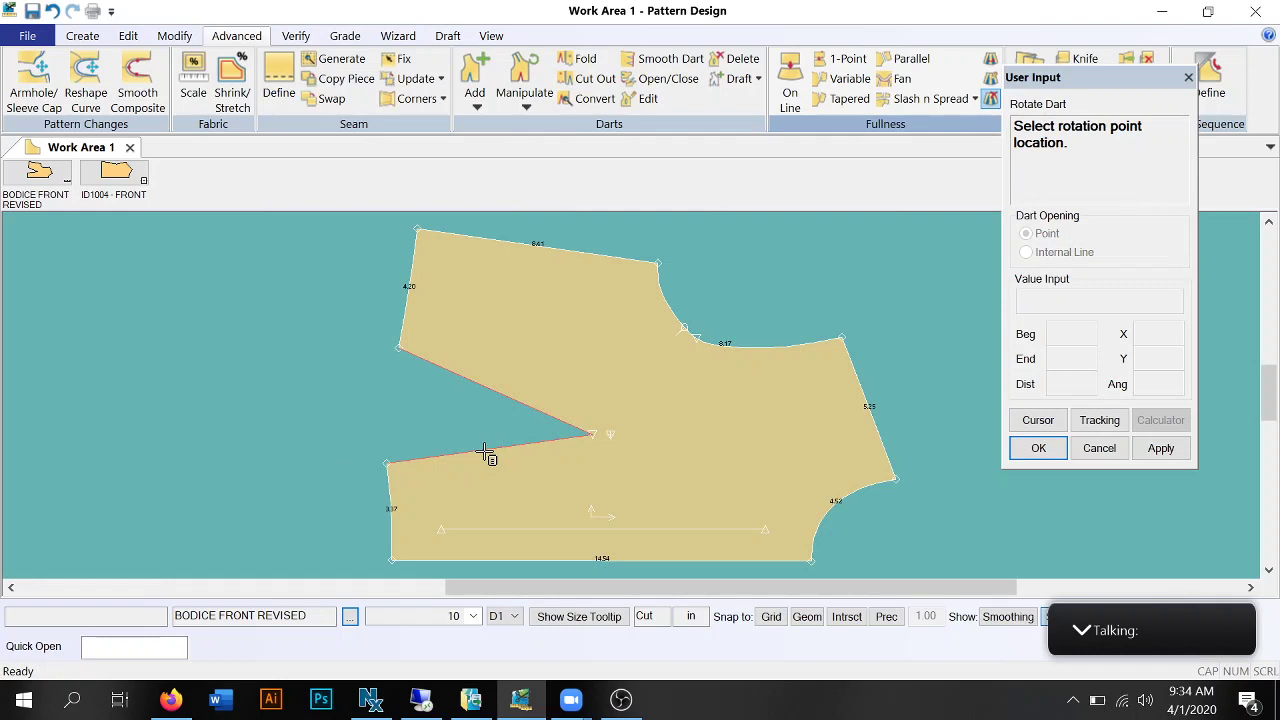
pyautogui.click(609, 437)
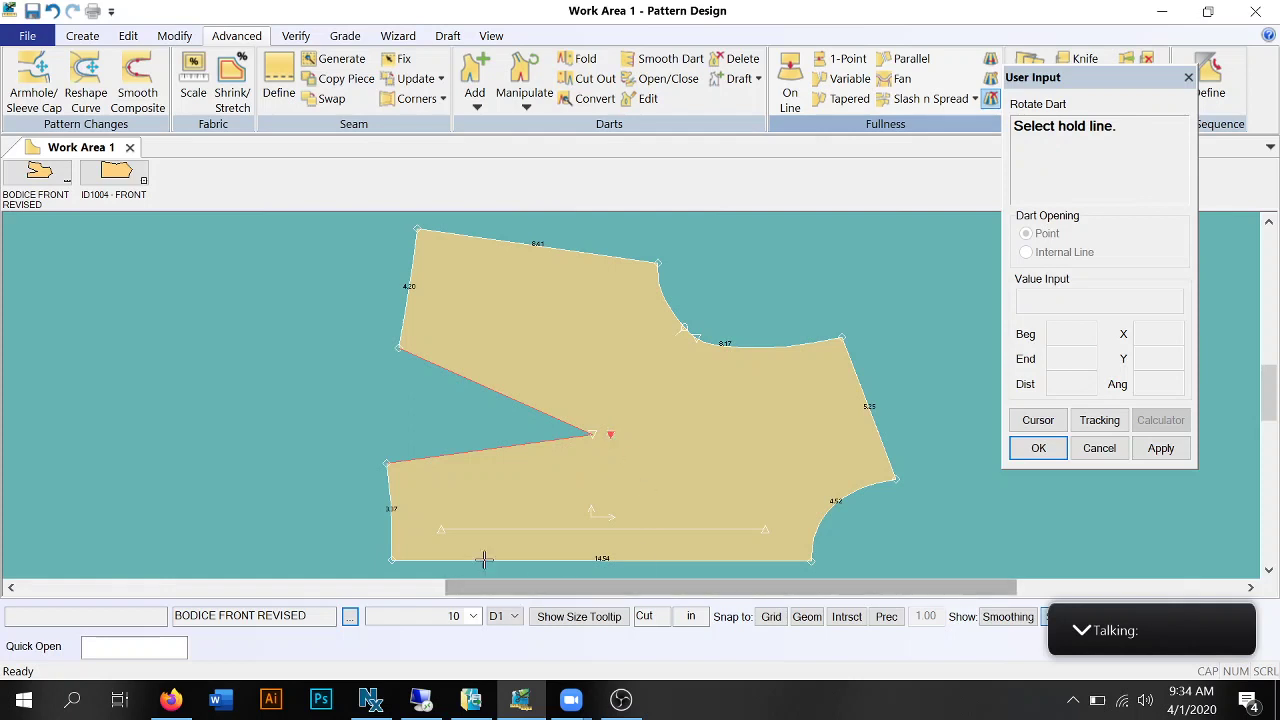
pyautogui.click(656, 560)
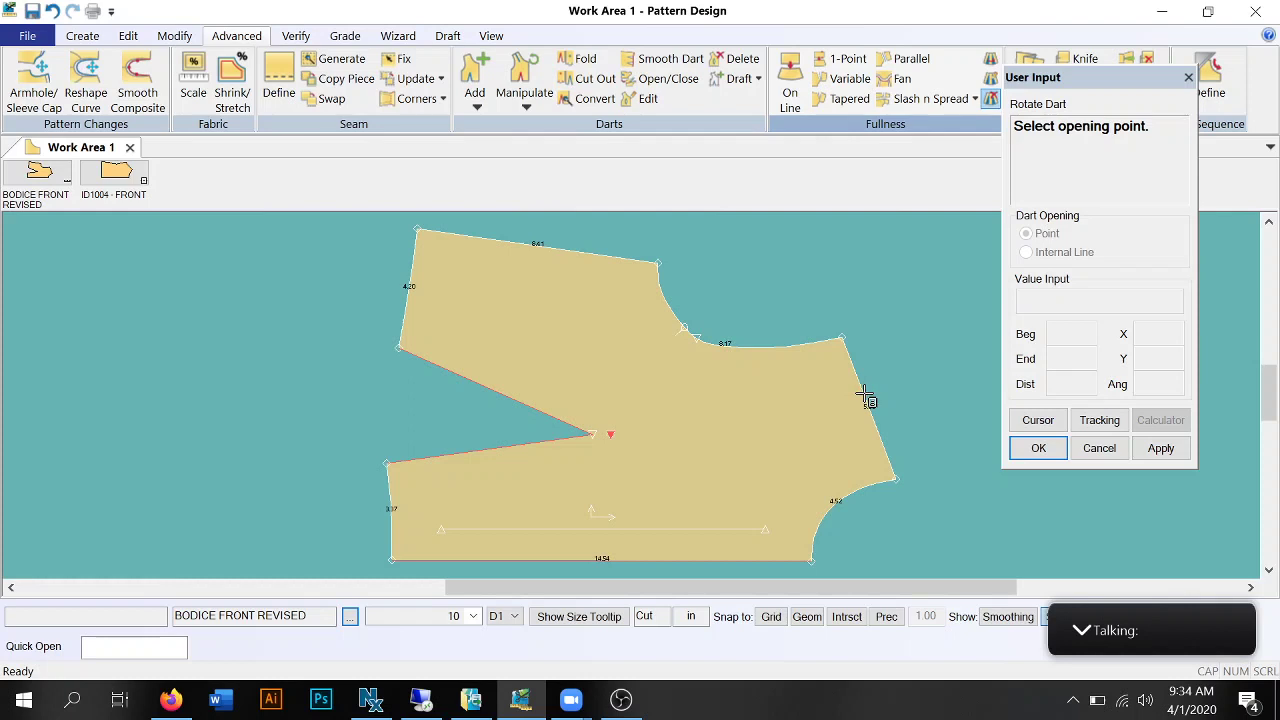
pyautogui.rightClick(931, 290)
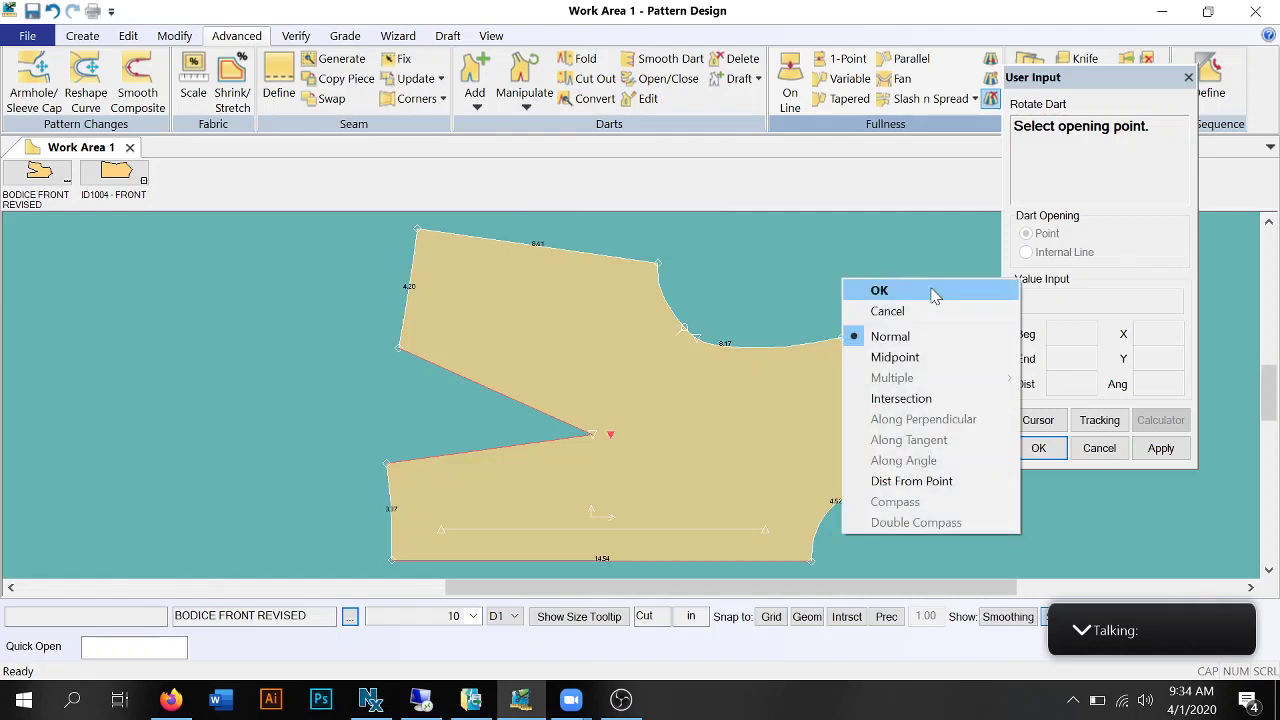
pyautogui.click(924, 357)
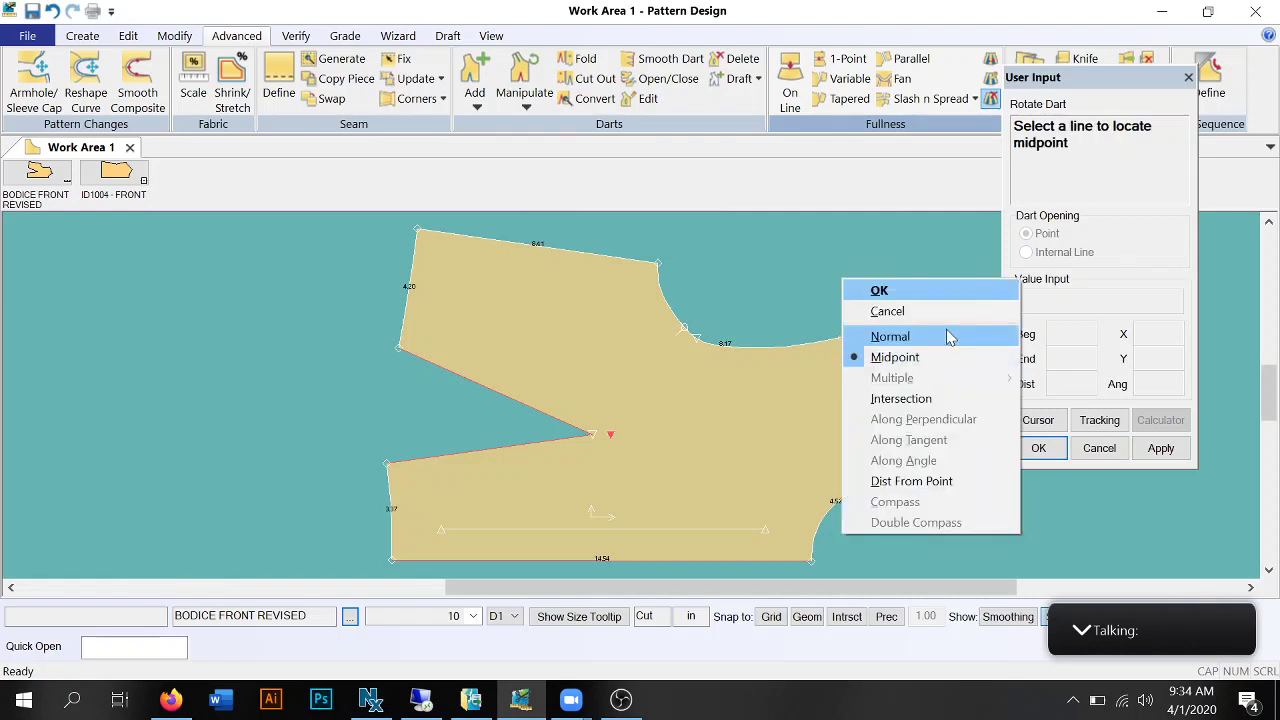
pyautogui.click(922, 289)
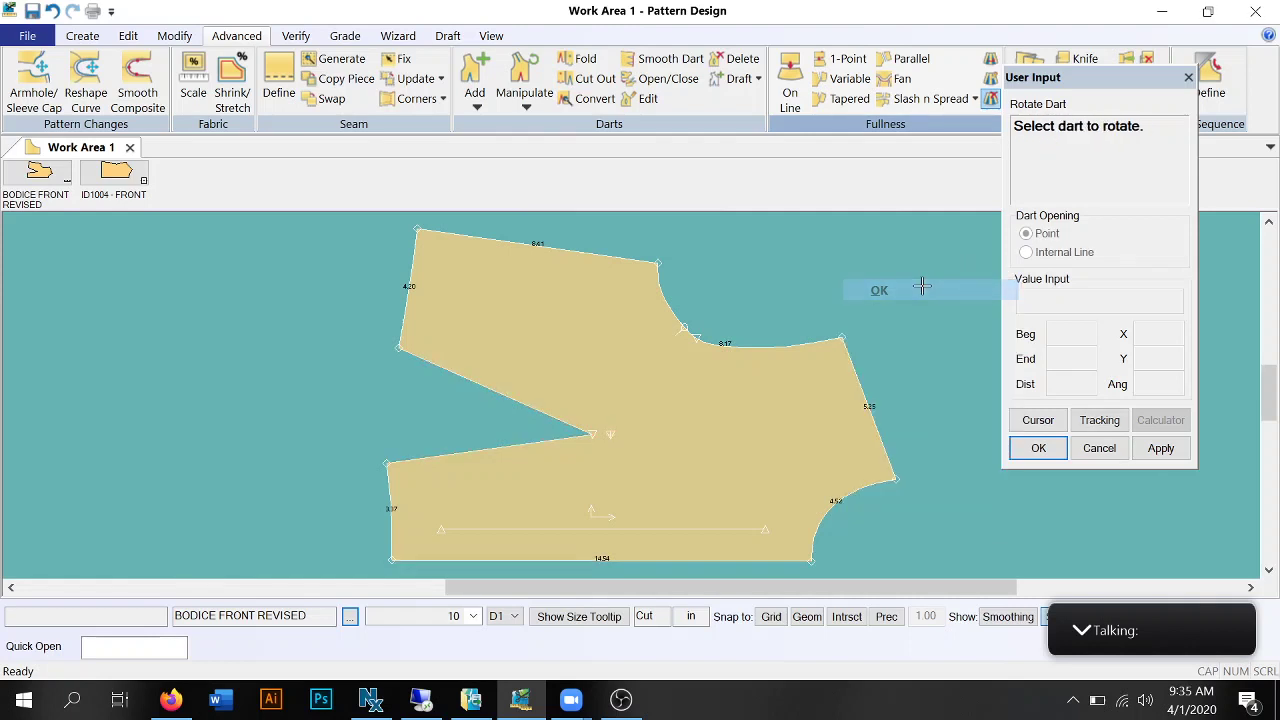
pyautogui.click(862, 388)
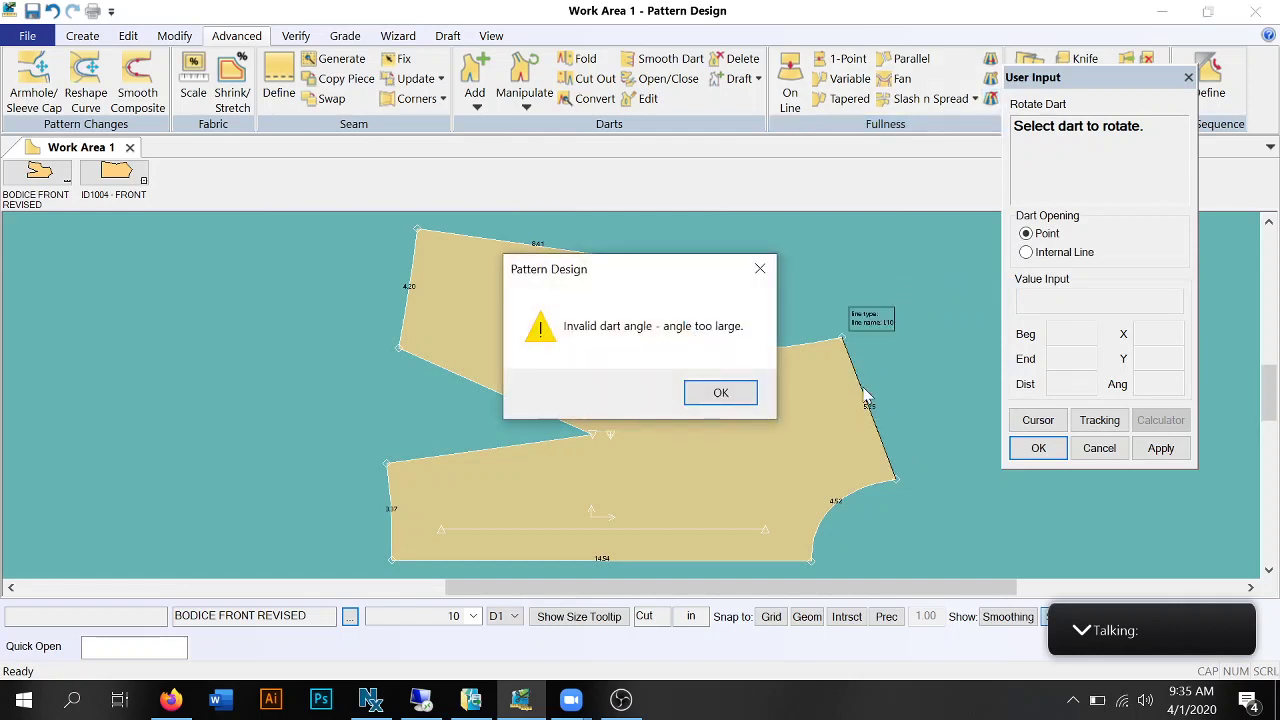
pyautogui.click(731, 393)
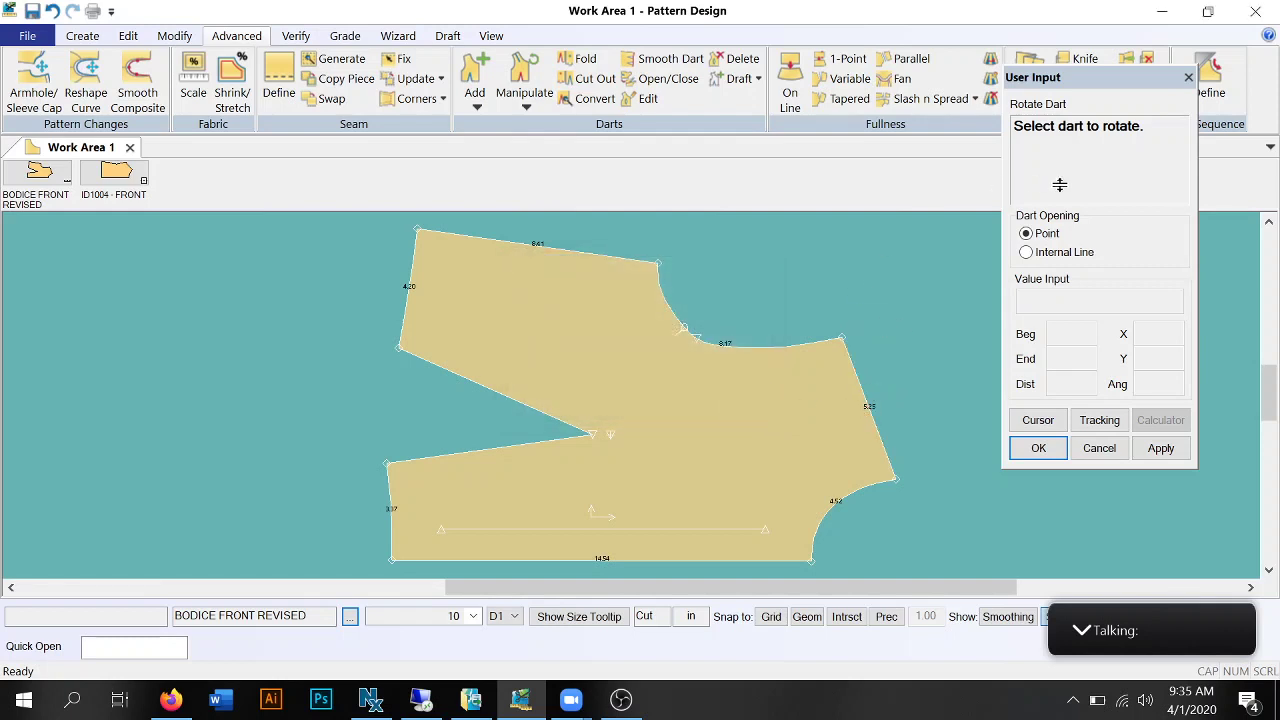
pyautogui.click(504, 452)
pyautogui.rightClick(504, 457)
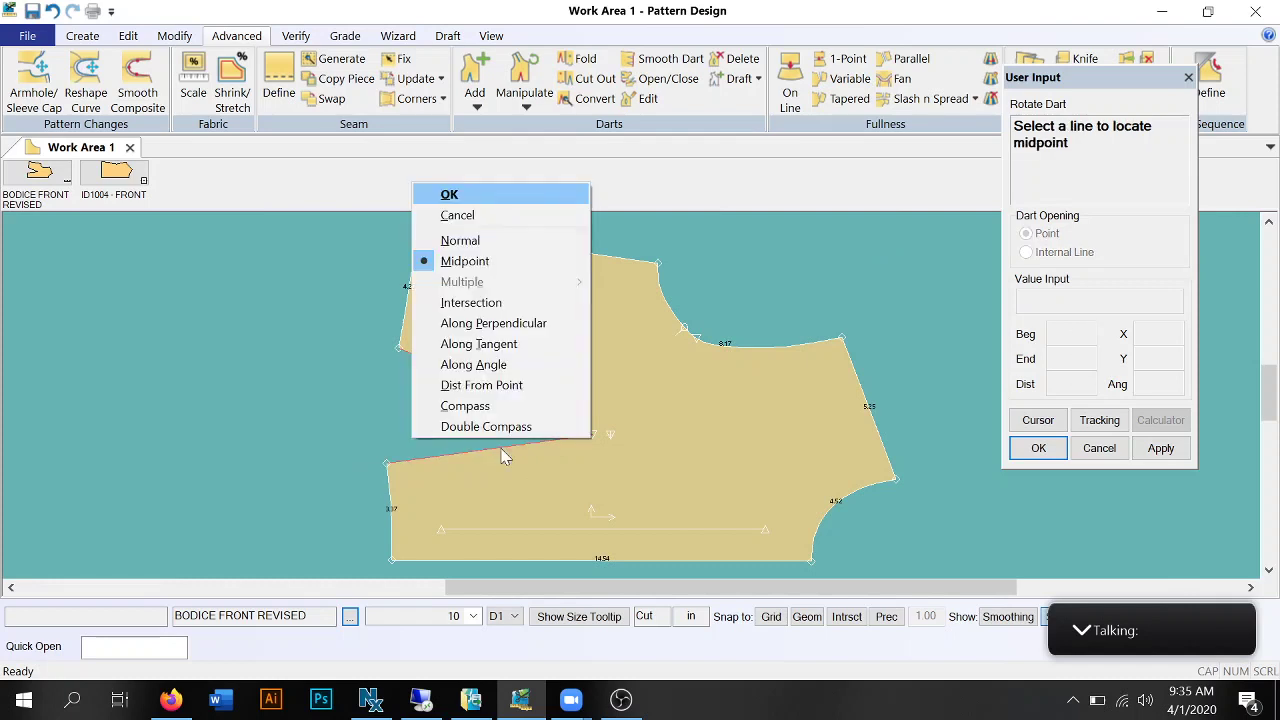
pyautogui.click(477, 260)
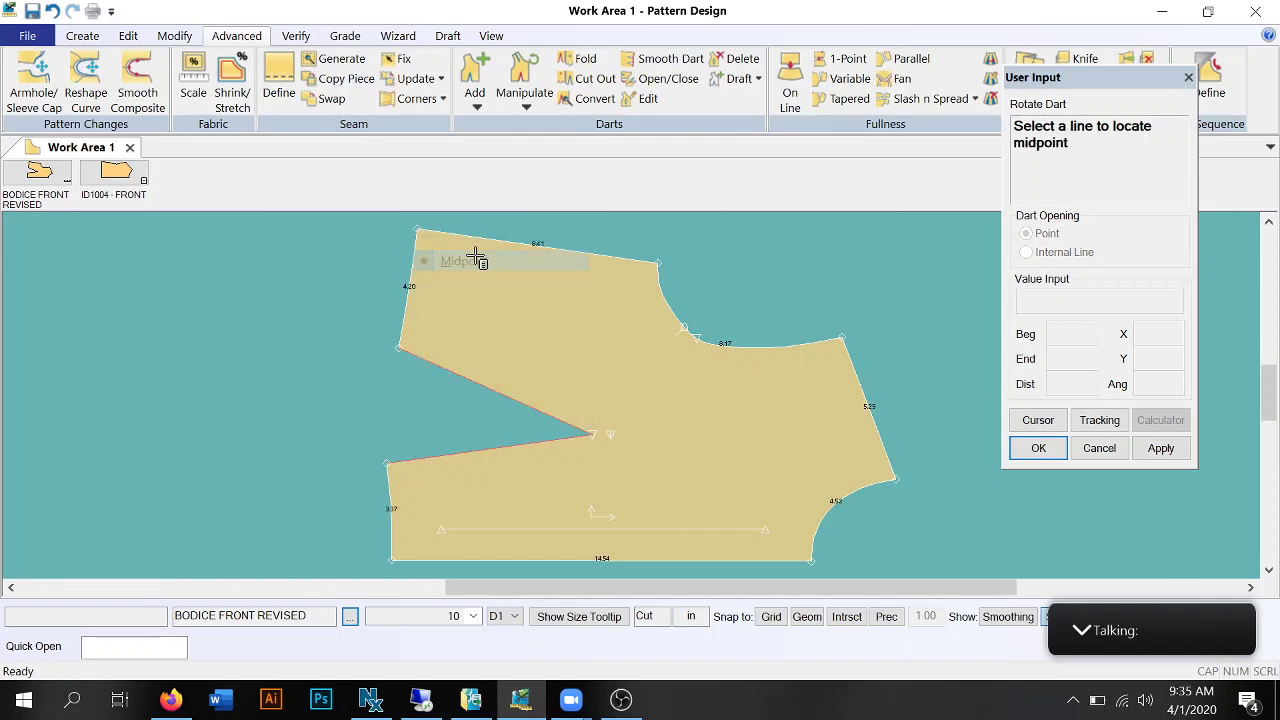
pyautogui.click(1100, 448)
pyautogui.click(1100, 448)
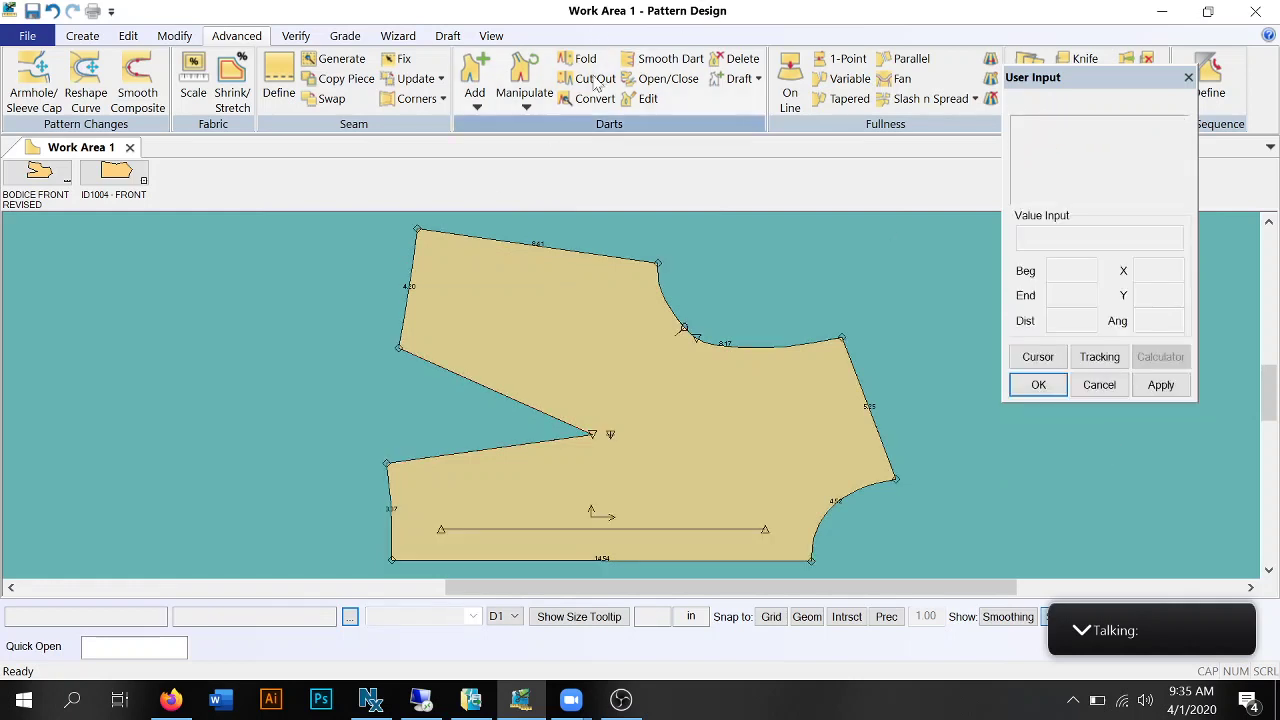
# Rotate the waist dart about the bust point to the middle of the shoulder line, holding center front, with its tip about 0.4 in from the bust point.
pyautogui.click(521, 104)
pyautogui.click(540, 125)
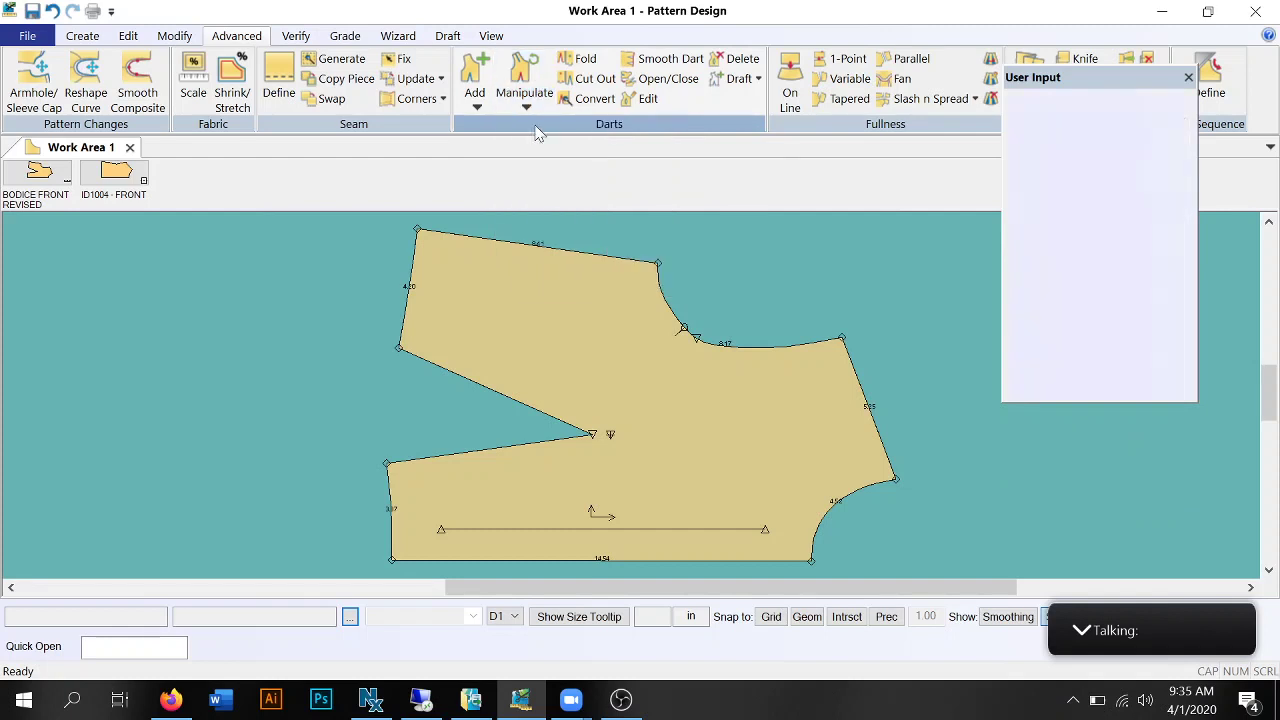
pyautogui.click(492, 452)
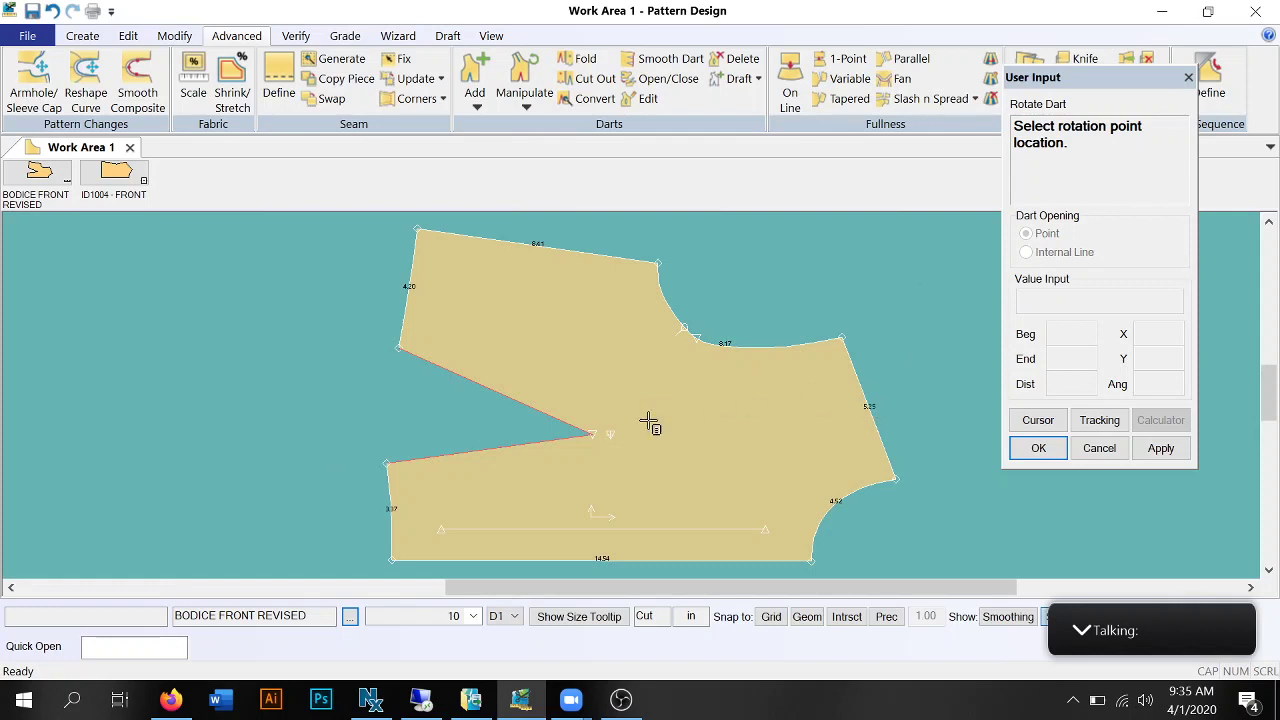
pyautogui.click(610, 434)
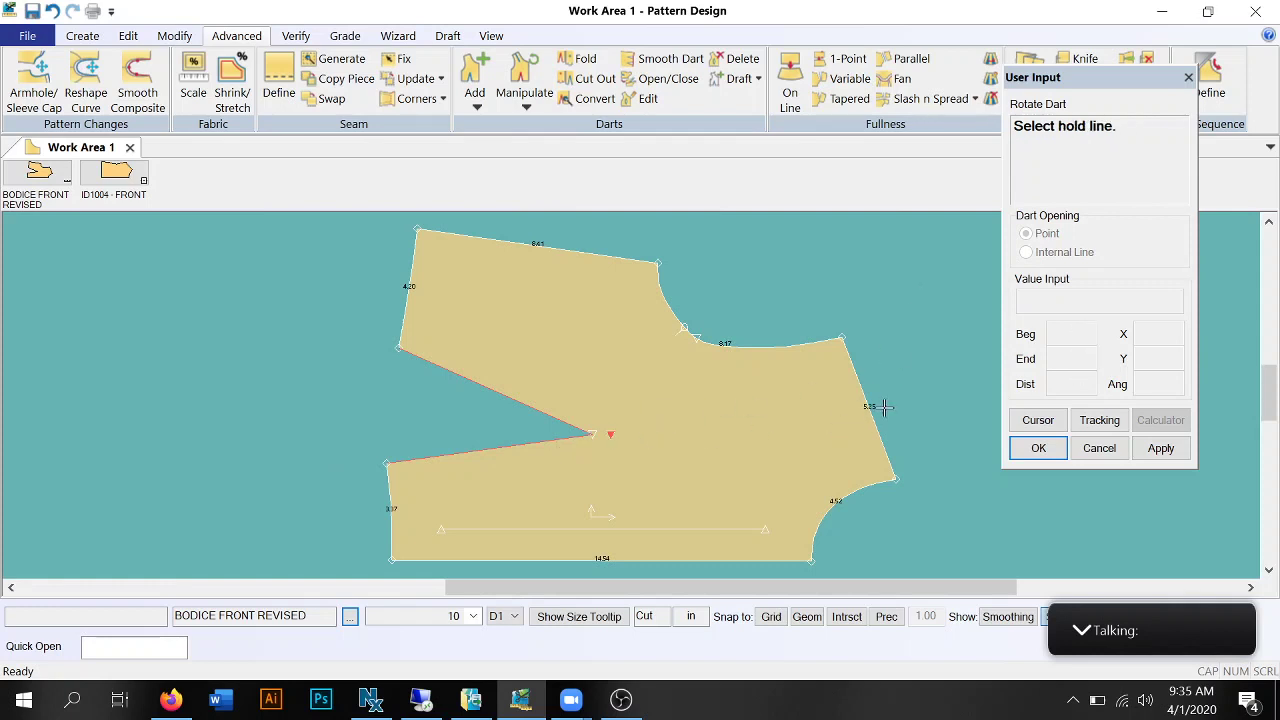
pyautogui.click(722, 560)
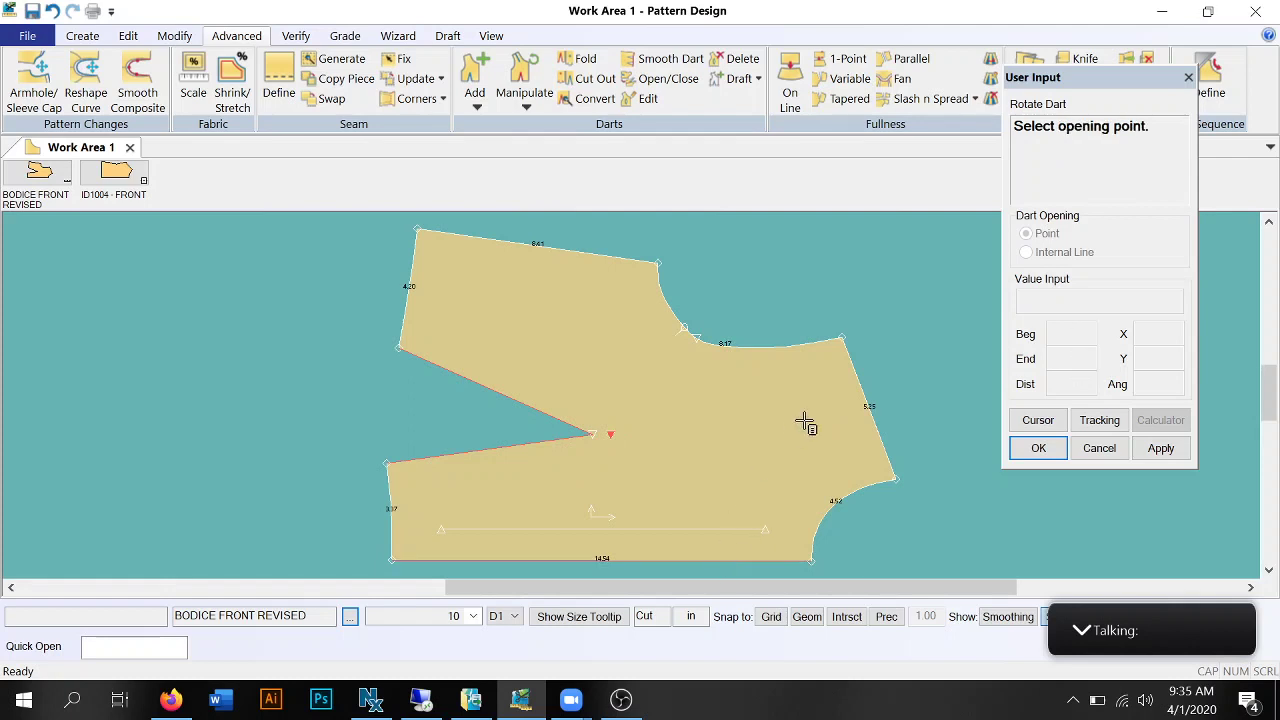
pyautogui.click(866, 400)
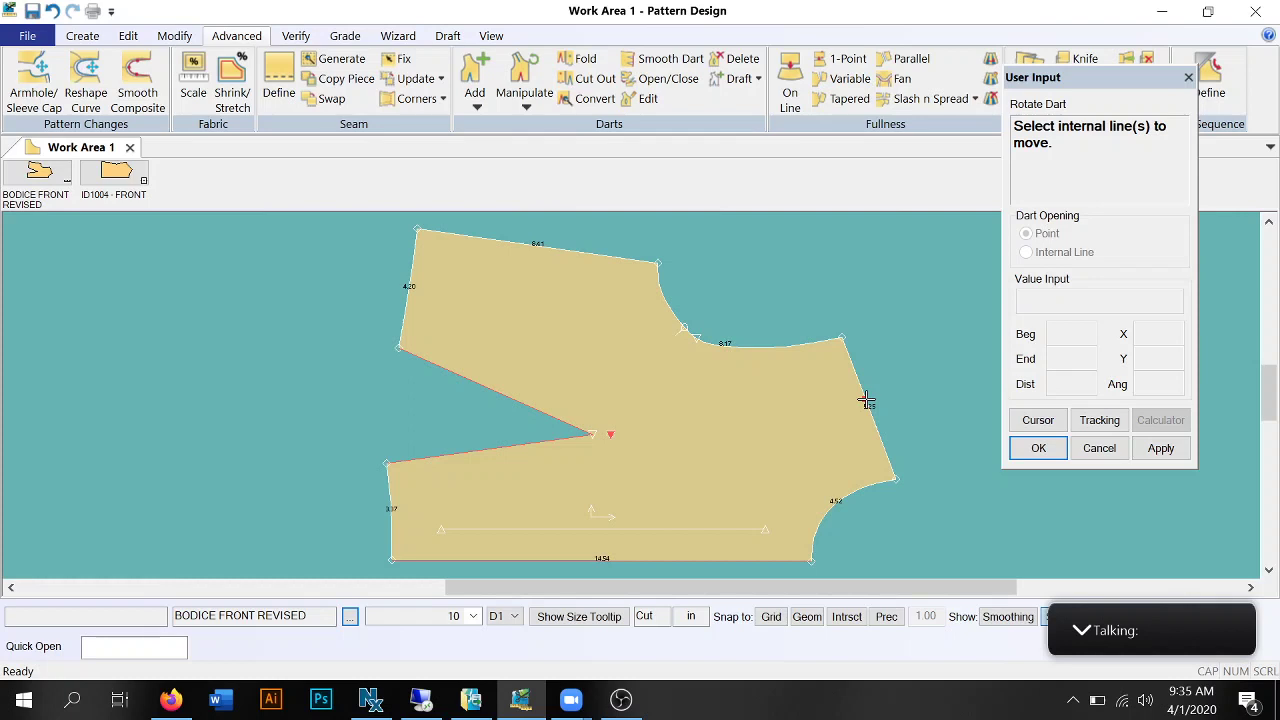
pyautogui.rightClick(725, 431)
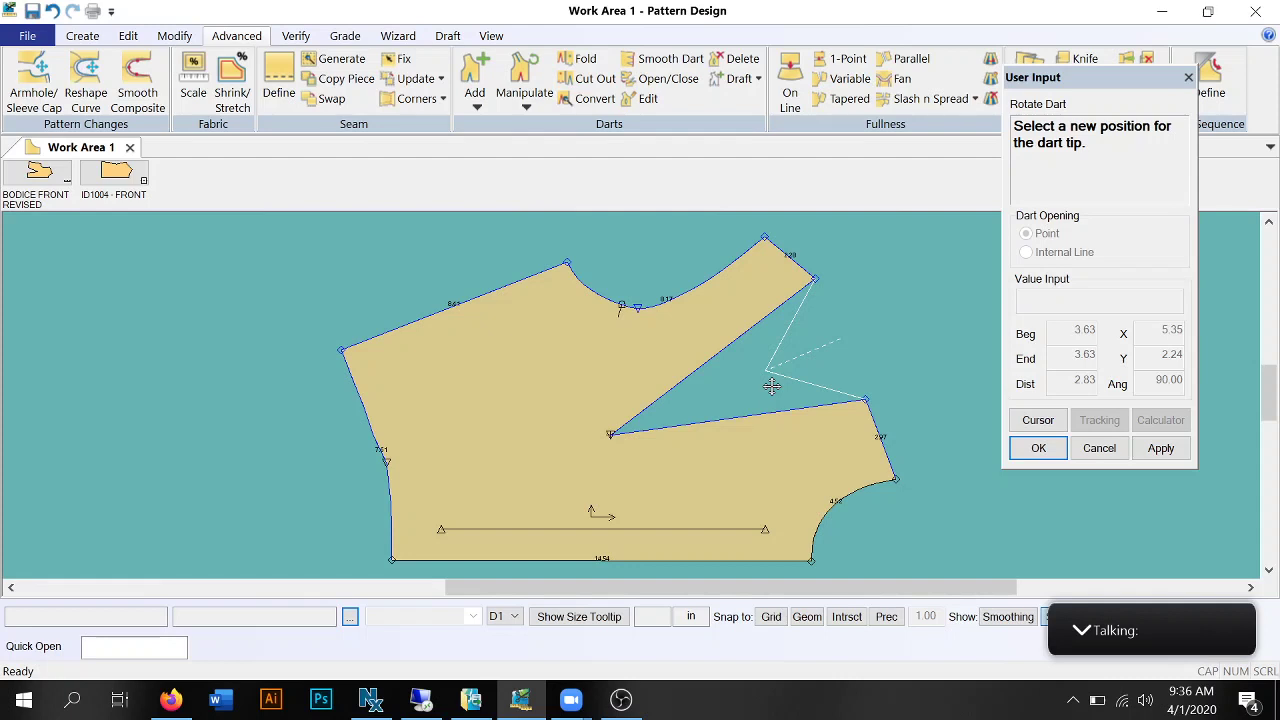
pyautogui.click(617, 421)
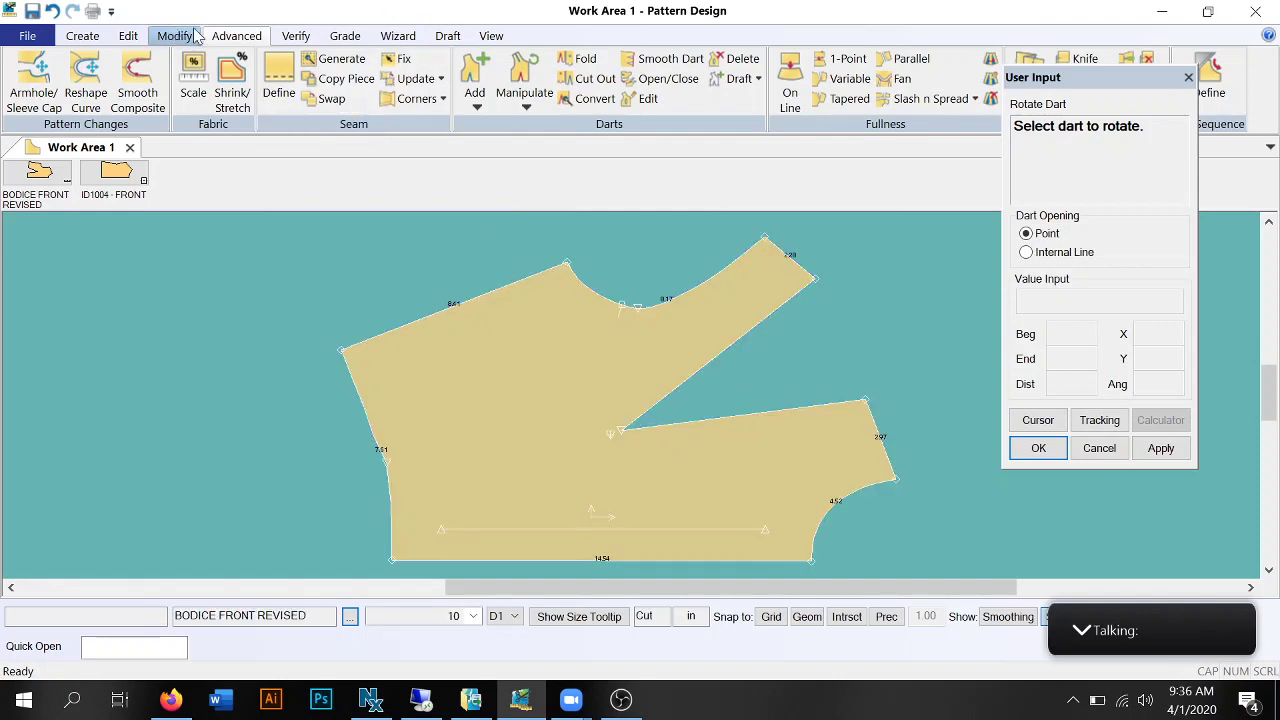
# Measure the finished distance from the bust point to the dart tip, and undo the dart rotation to the shoulder.
pyautogui.click(297, 40)
pyautogui.click(590, 78)
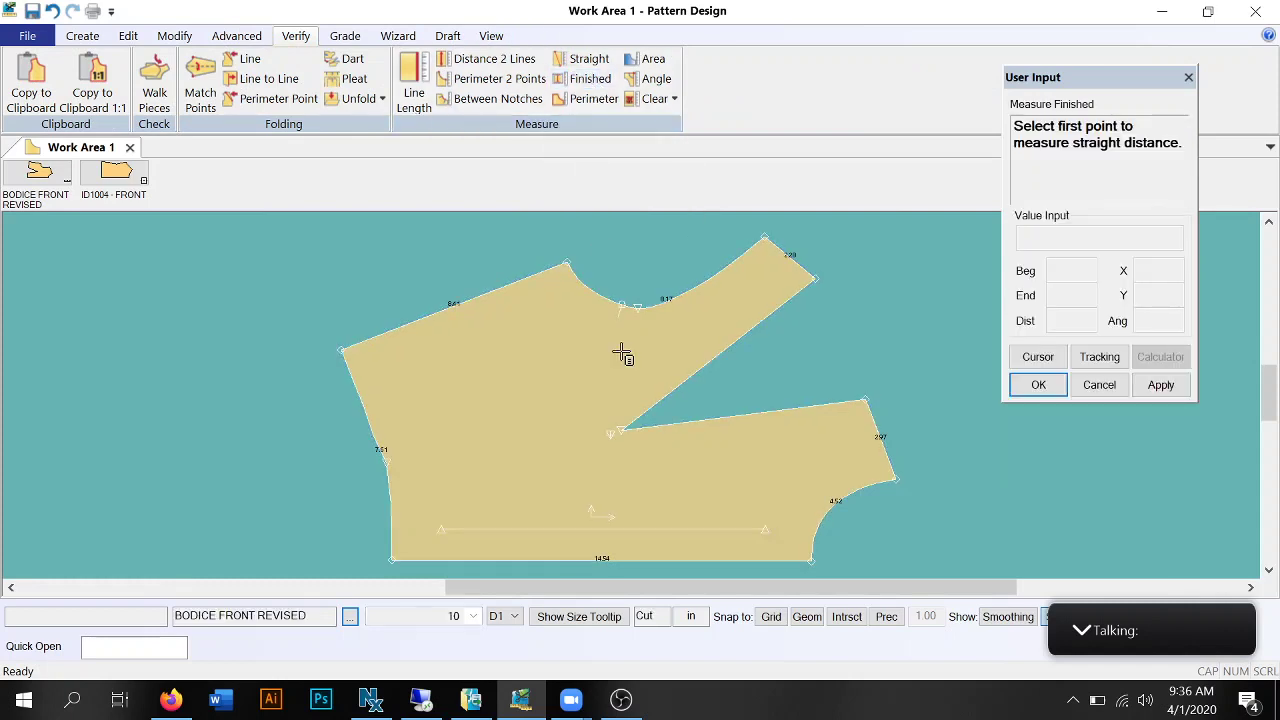
pyautogui.click(611, 436)
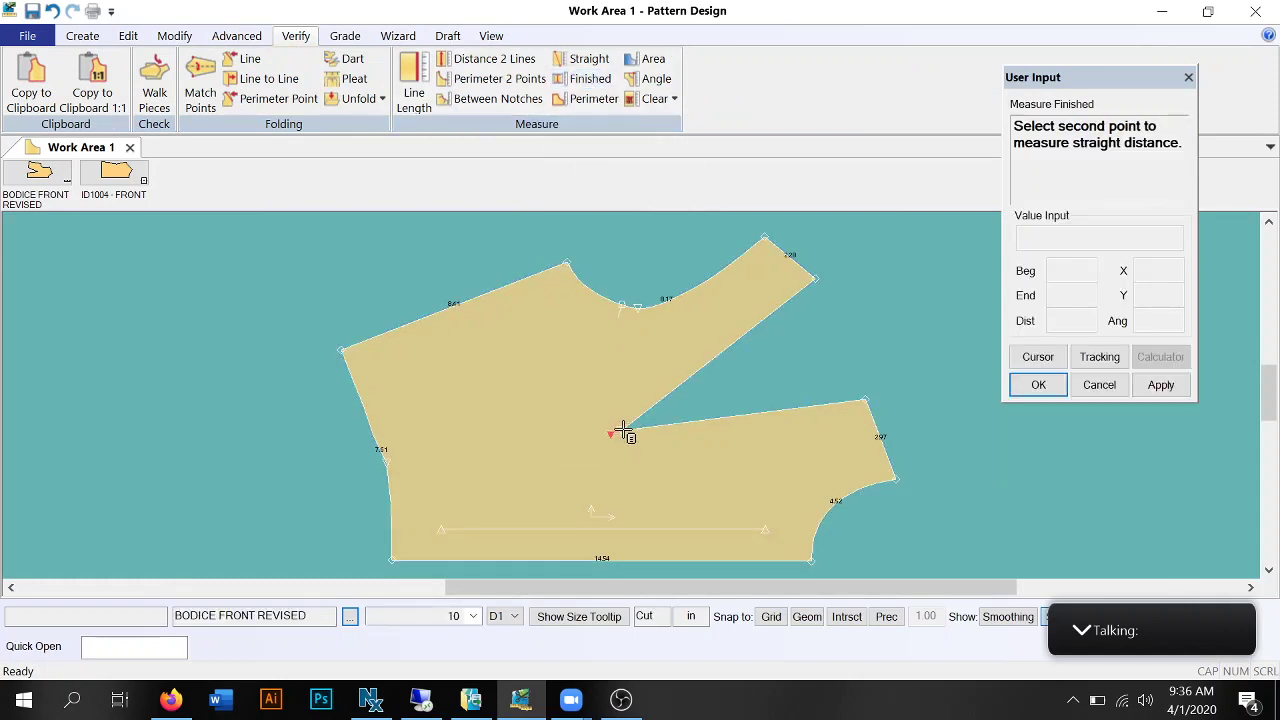
pyautogui.click(622, 432)
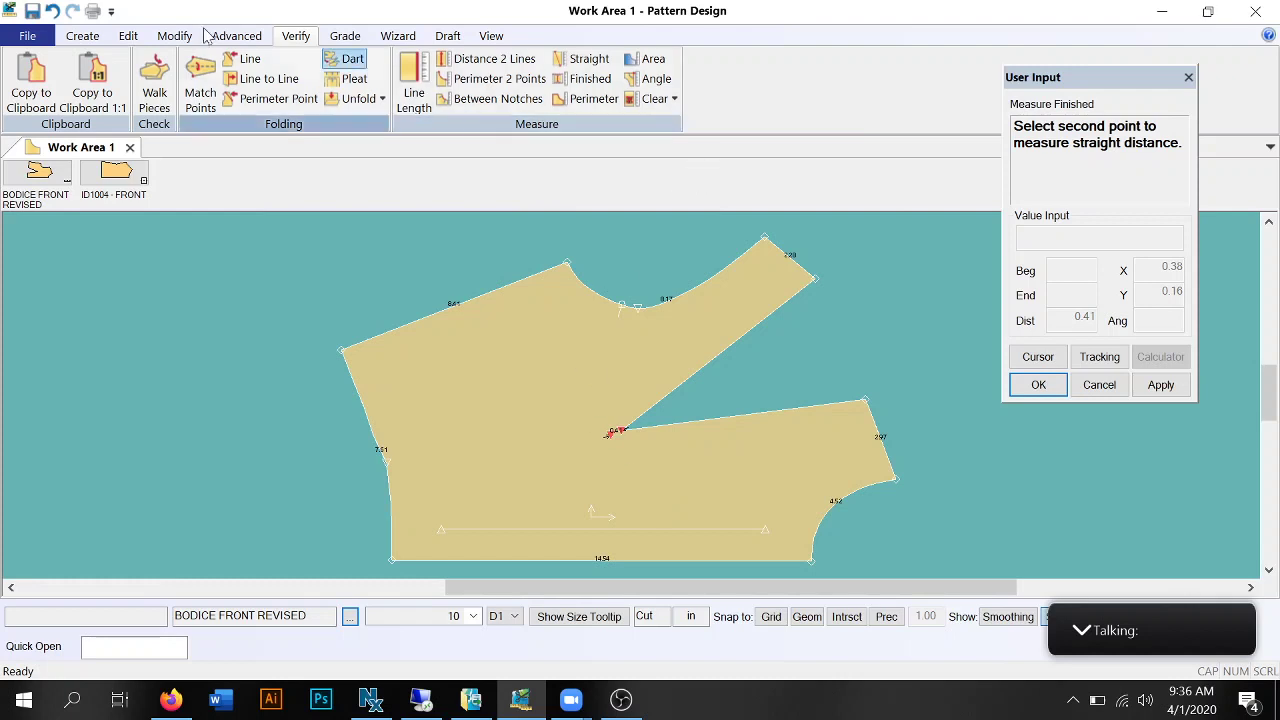
pyautogui.click(53, 11)
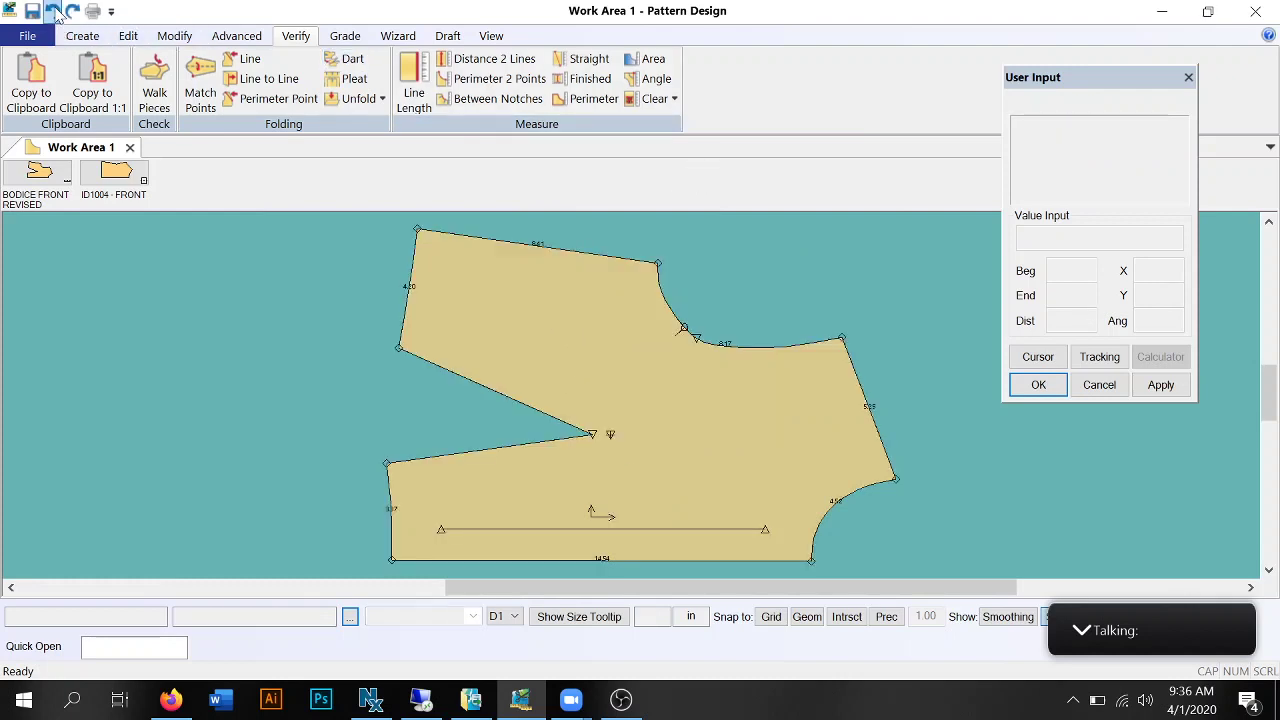
pyautogui.click(603, 305)
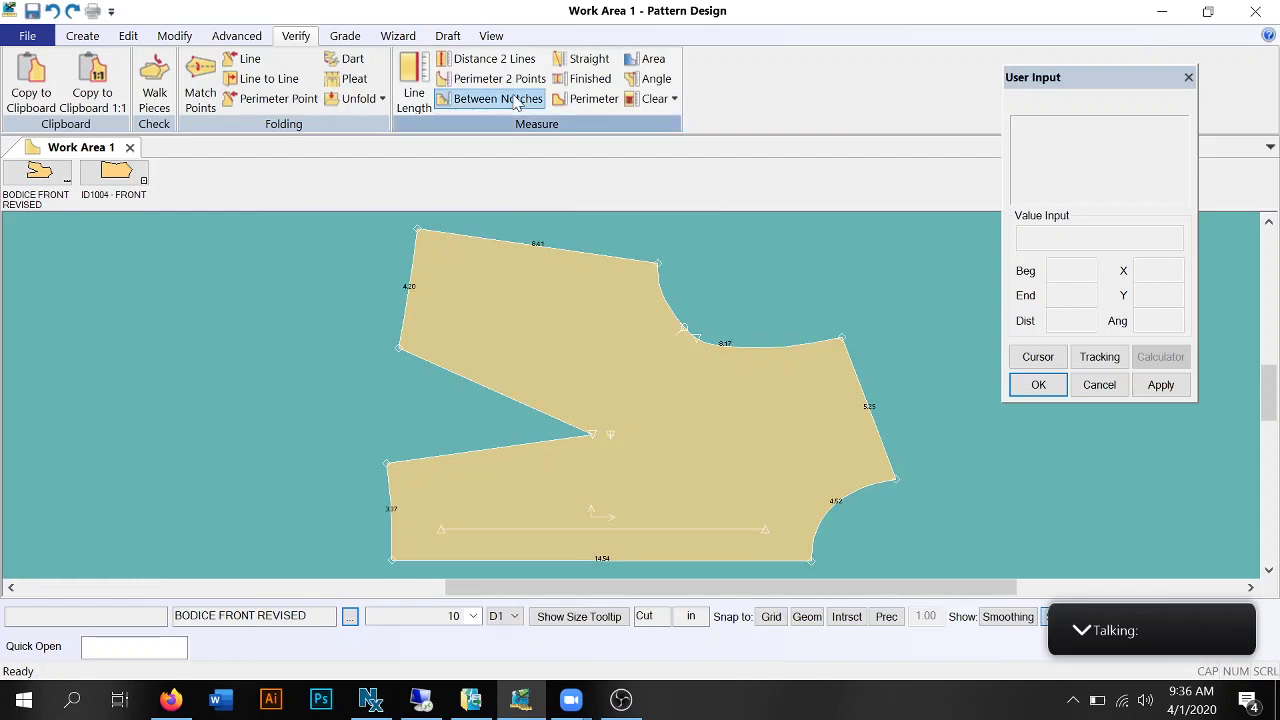
# Rotate the waist dart about the bust point to the side seam near the armhole, holding center front, with its tip just short of the bust point.
pyautogui.click(237, 36)
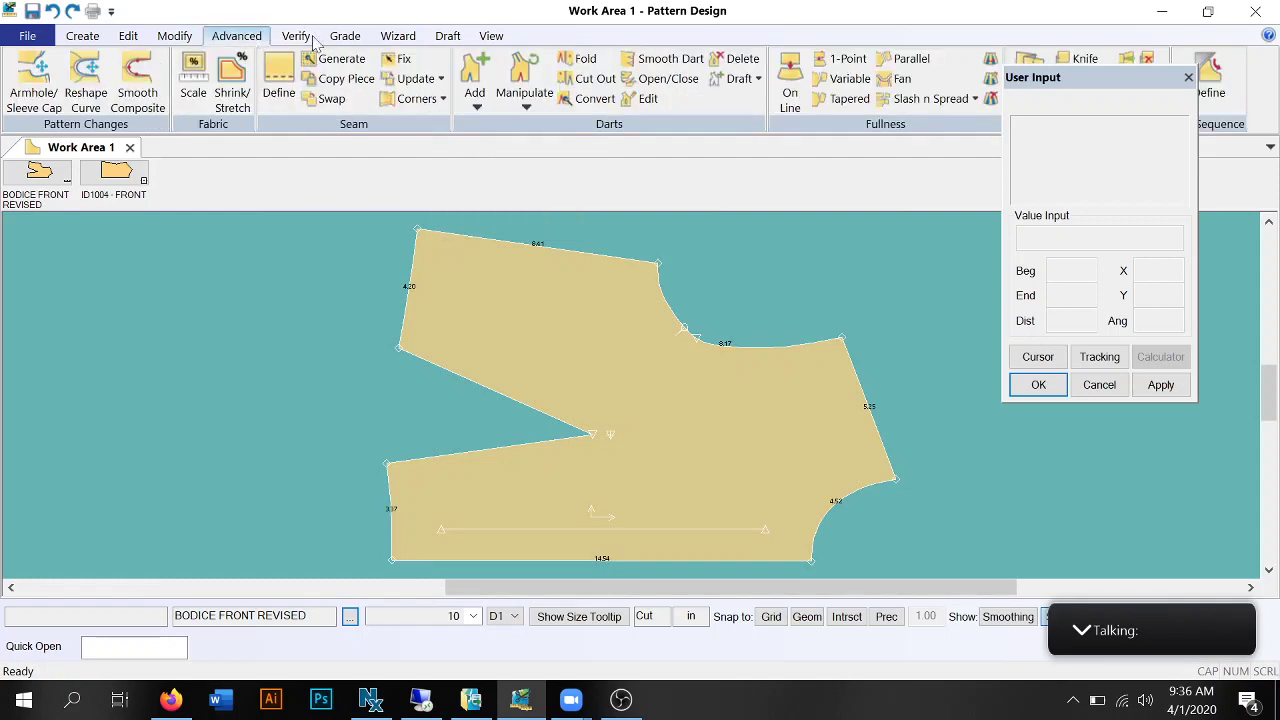
pyautogui.click(524, 96)
pyautogui.click(548, 125)
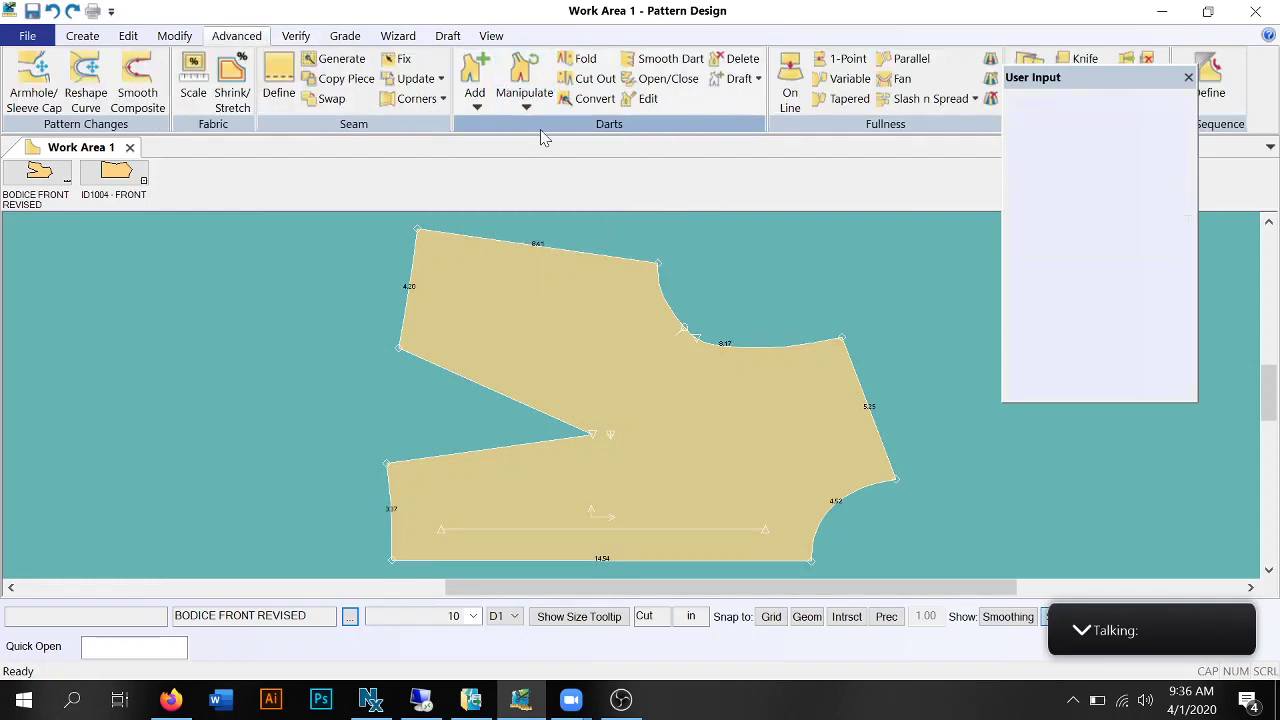
pyautogui.click(490, 450)
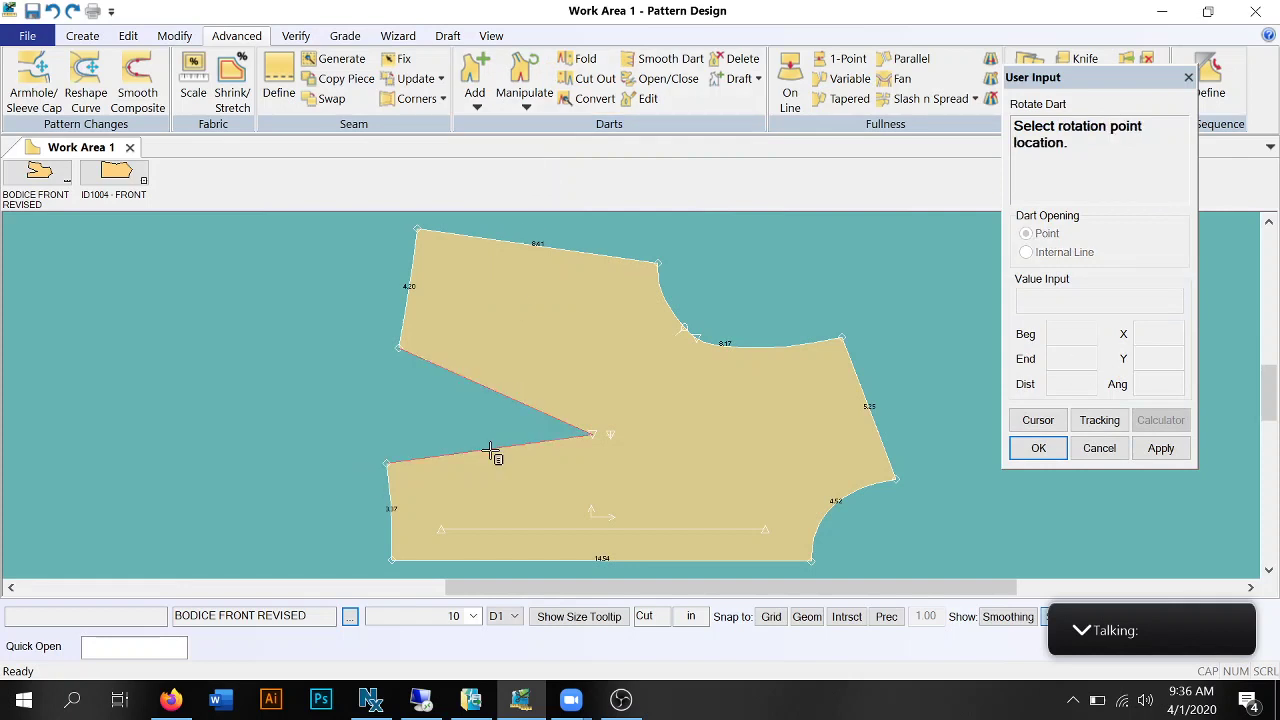
pyautogui.click(607, 432)
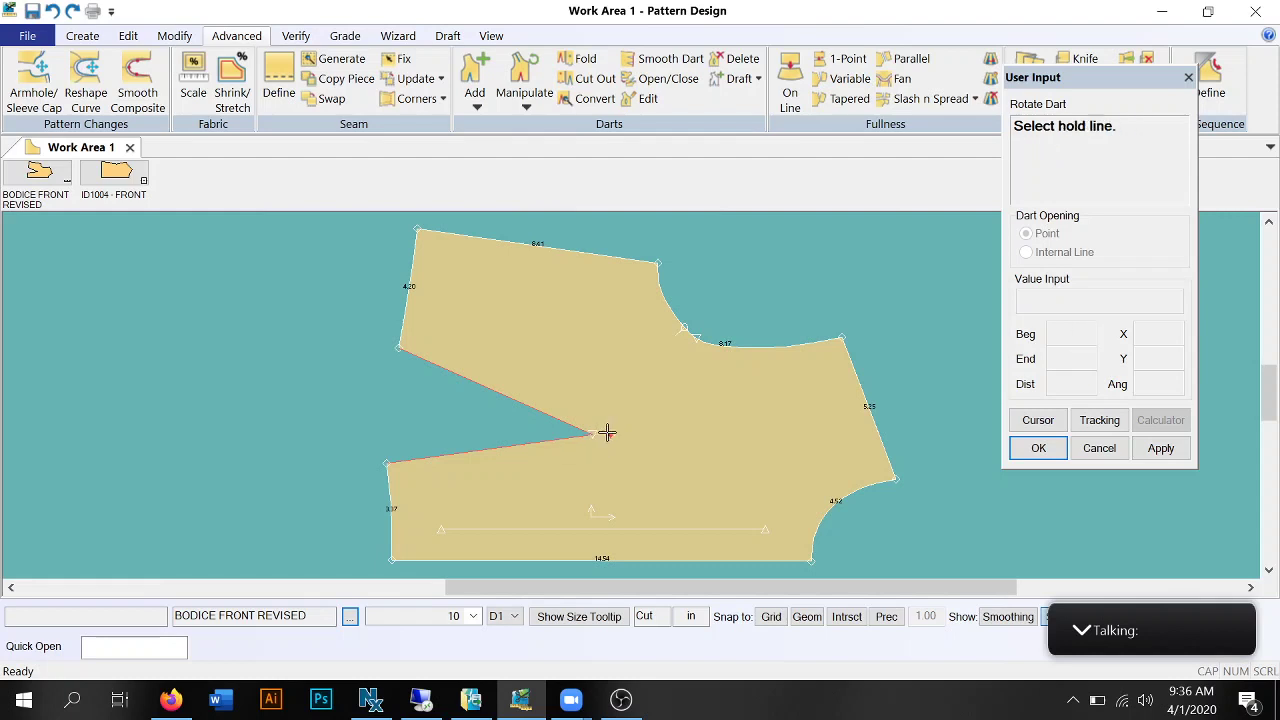
pyautogui.click(634, 560)
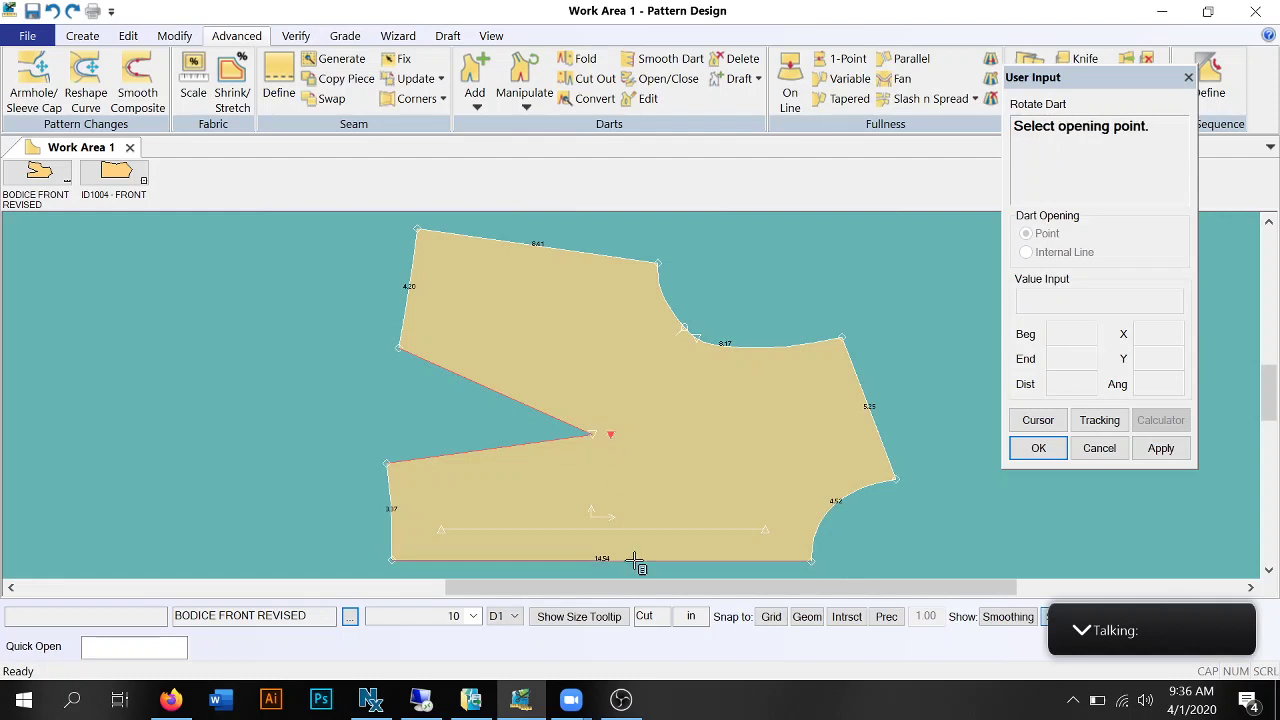
pyautogui.click(613, 259)
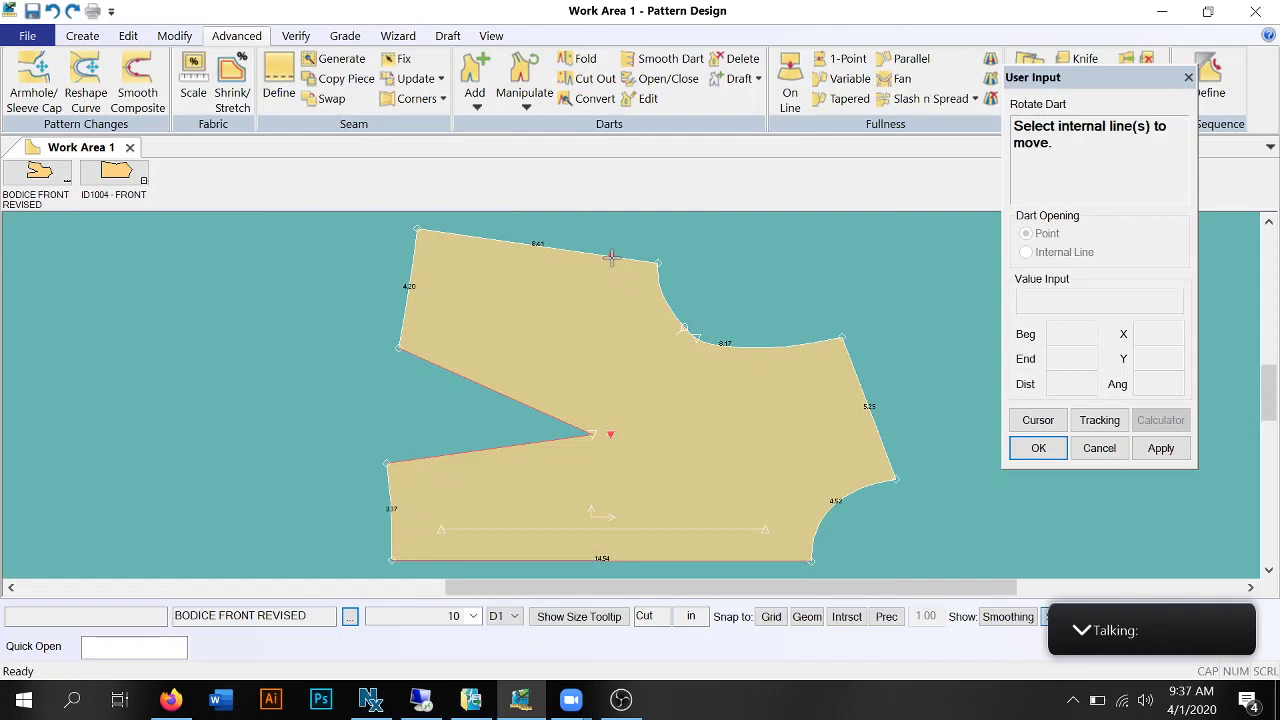
pyautogui.rightClick(656, 356)
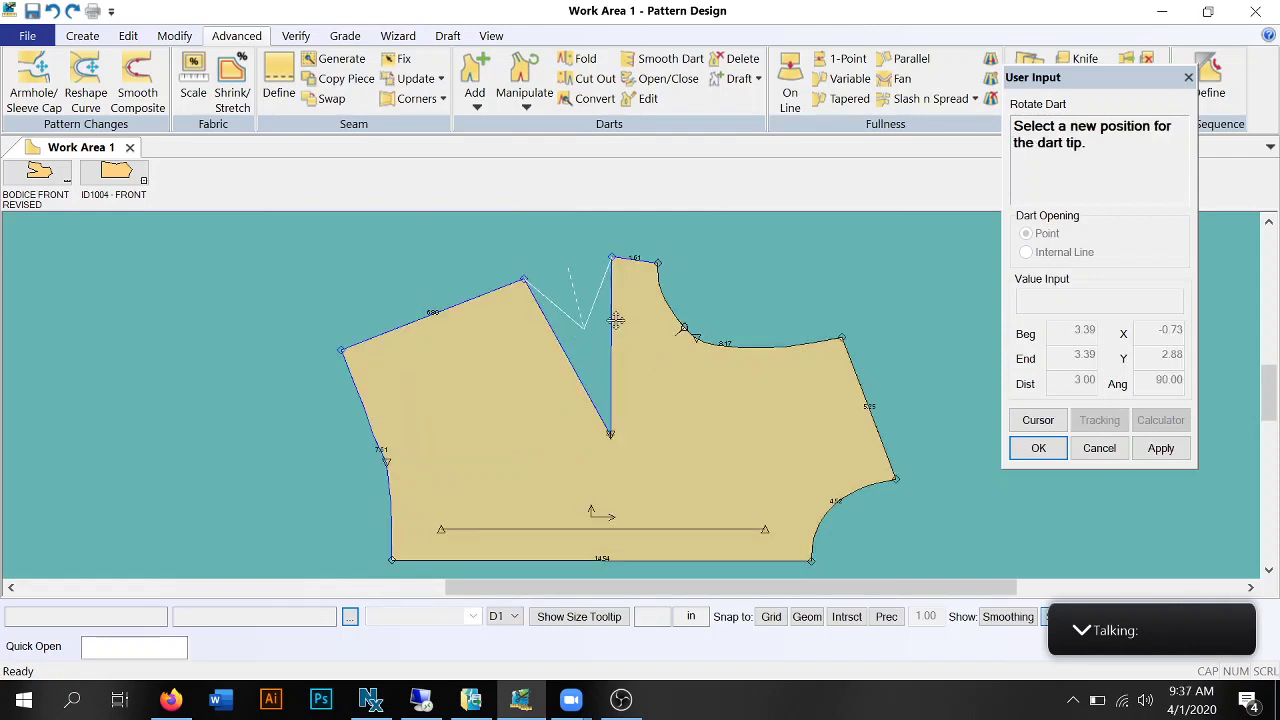
pyautogui.click(625, 420)
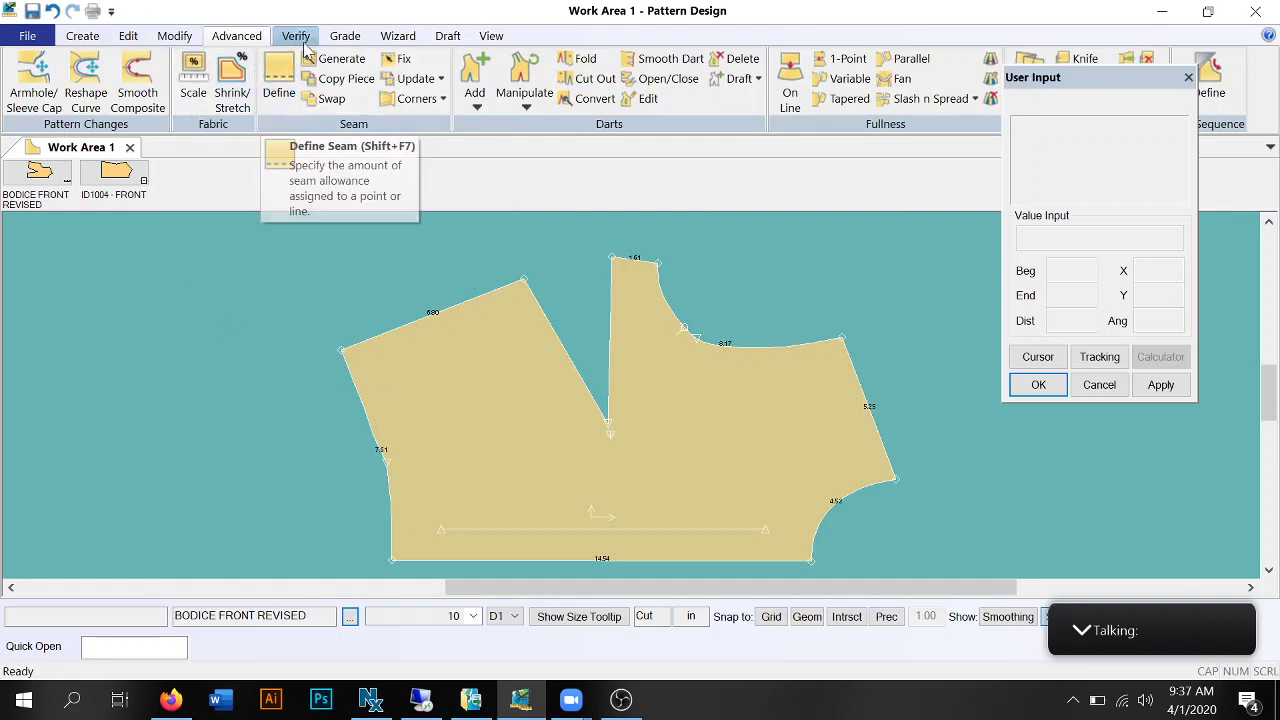
# Show the intermediate points on the revised bodice front to inspect the curved waistline.
pyautogui.click(491, 36)
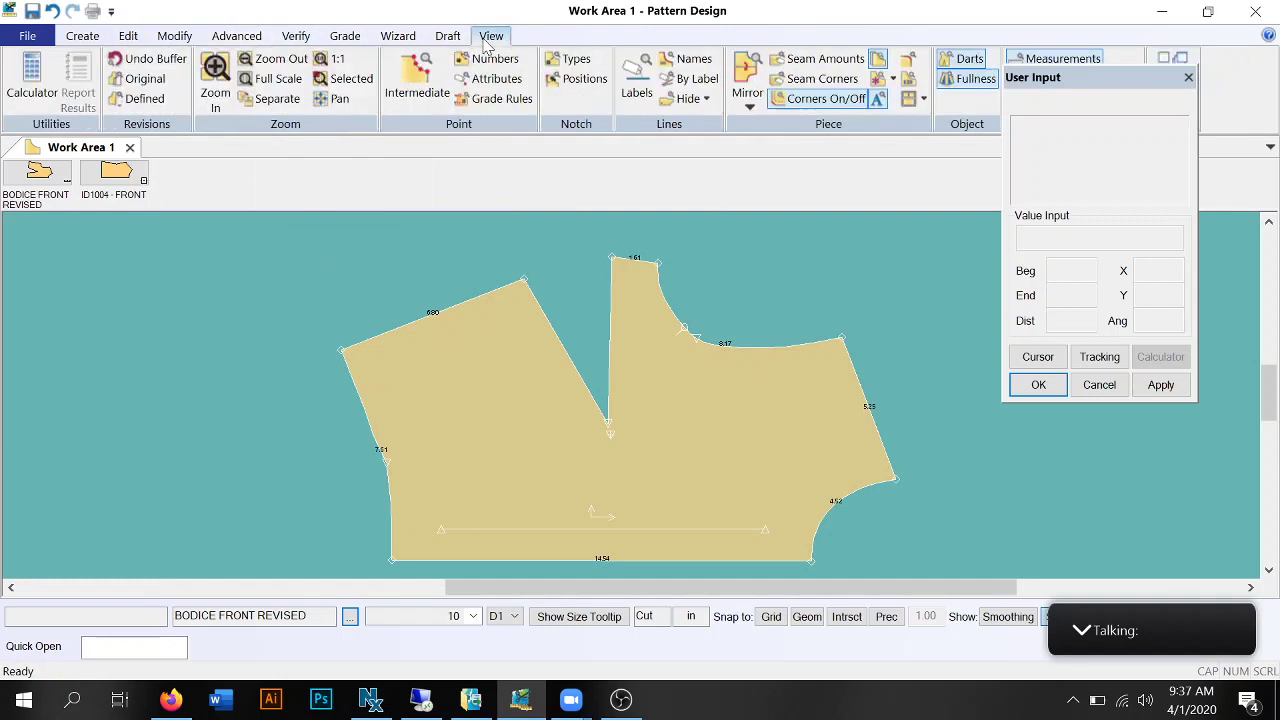
pyautogui.click(417, 75)
pyautogui.click(472, 378)
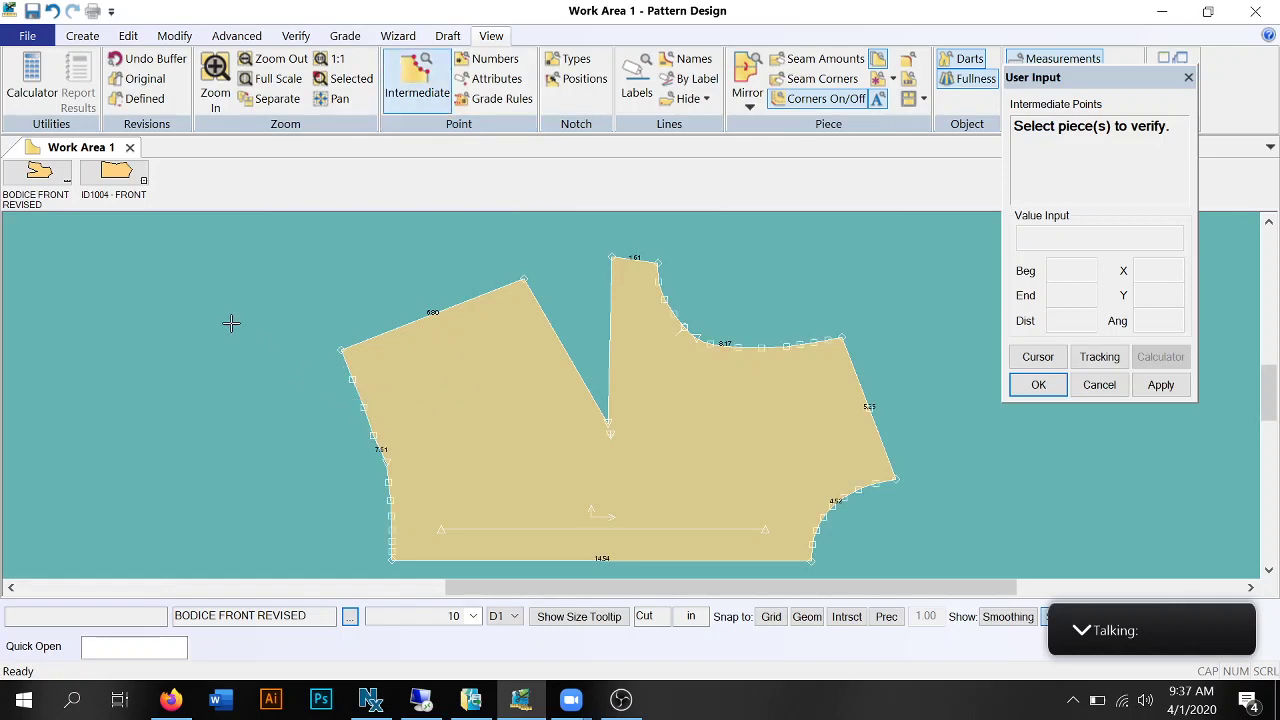
# Start the Delete Point command, leave it, and undo the dart rotation to the side seam.
pyautogui.click(174, 36)
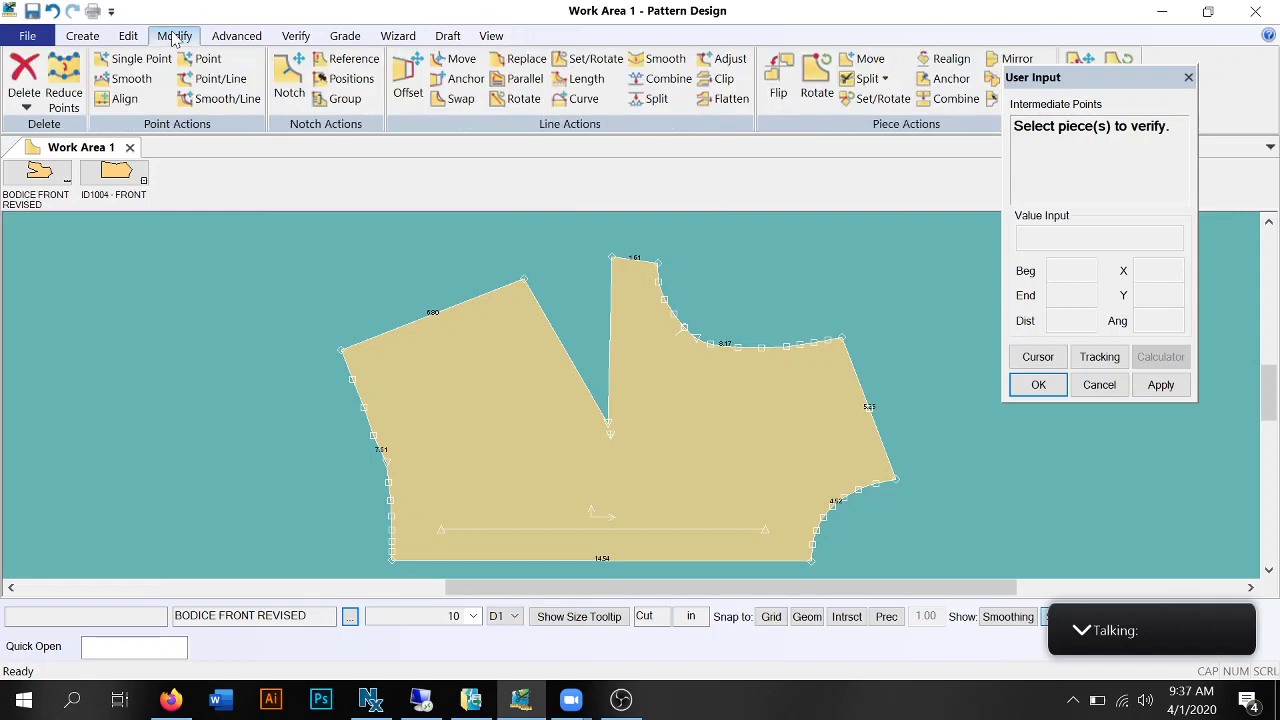
pyautogui.click(26, 100)
pyautogui.click(55, 125)
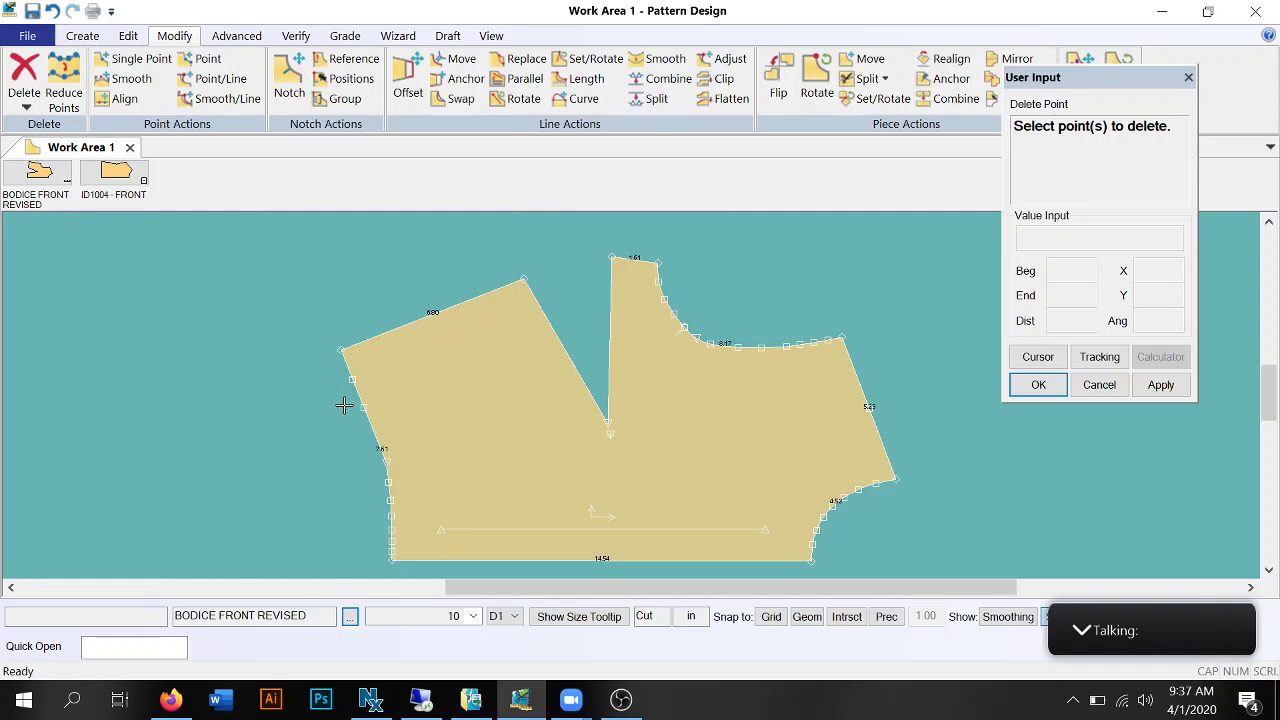
pyautogui.click(53, 12)
pyautogui.click(53, 12)
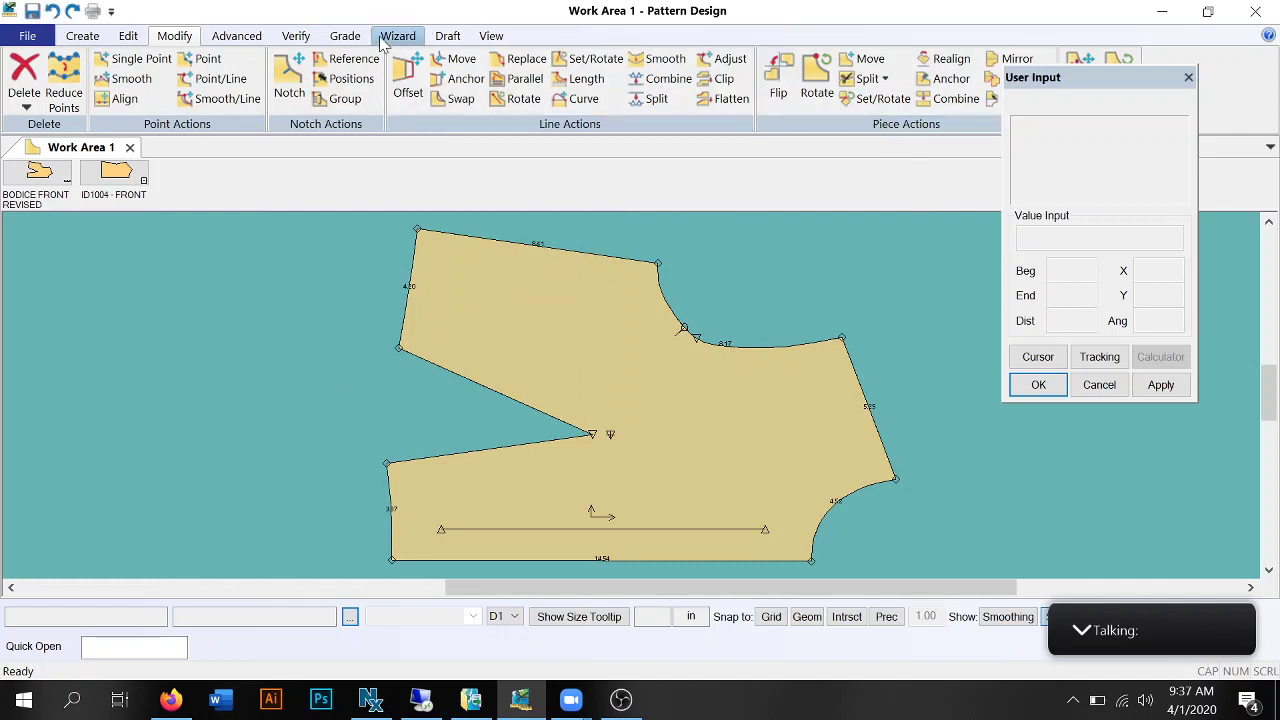
# Try to distribute the waist dart about the bust point to the side seam with a value of 25, holding center front, and undo it.
pyautogui.click(250, 36)
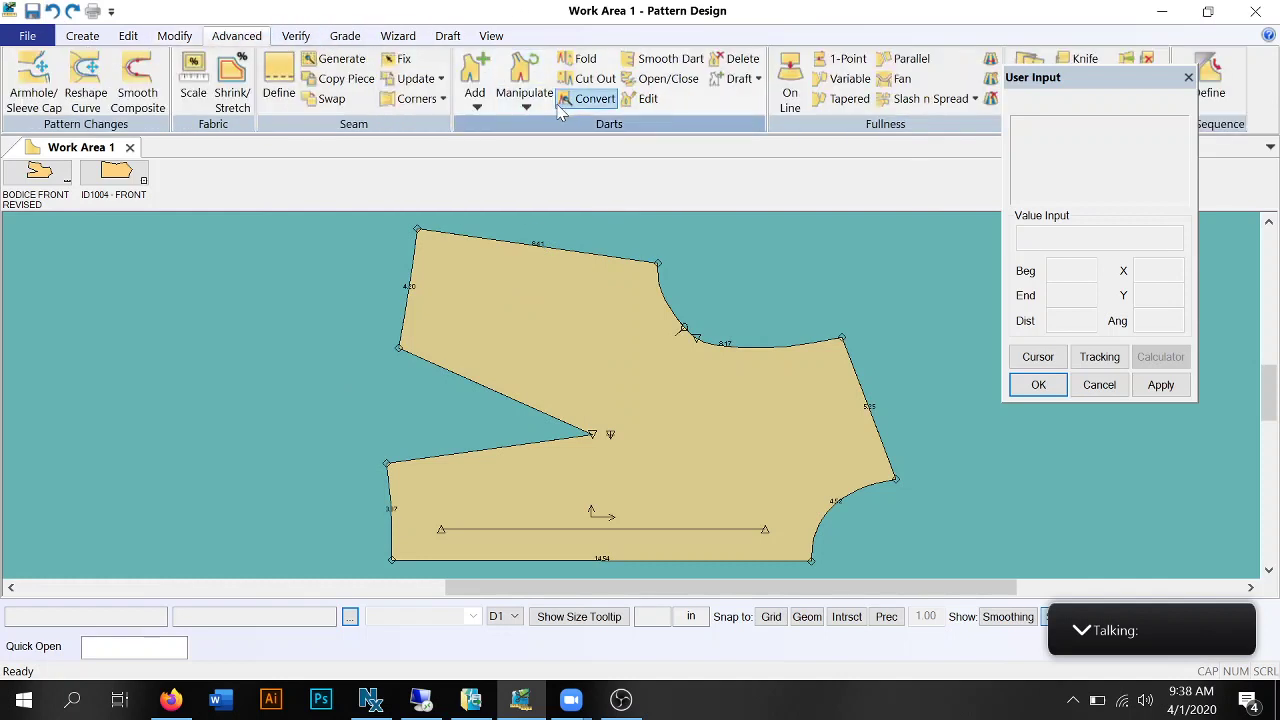
pyautogui.click(522, 98)
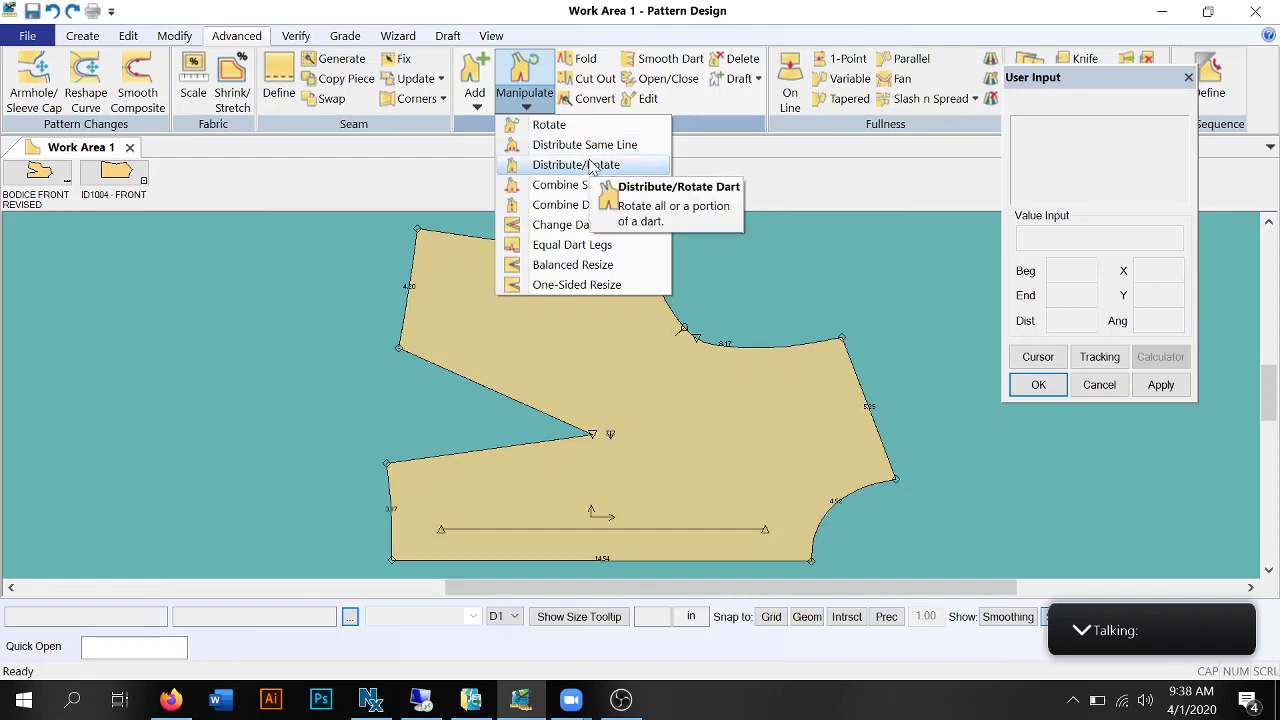
pyautogui.click(591, 166)
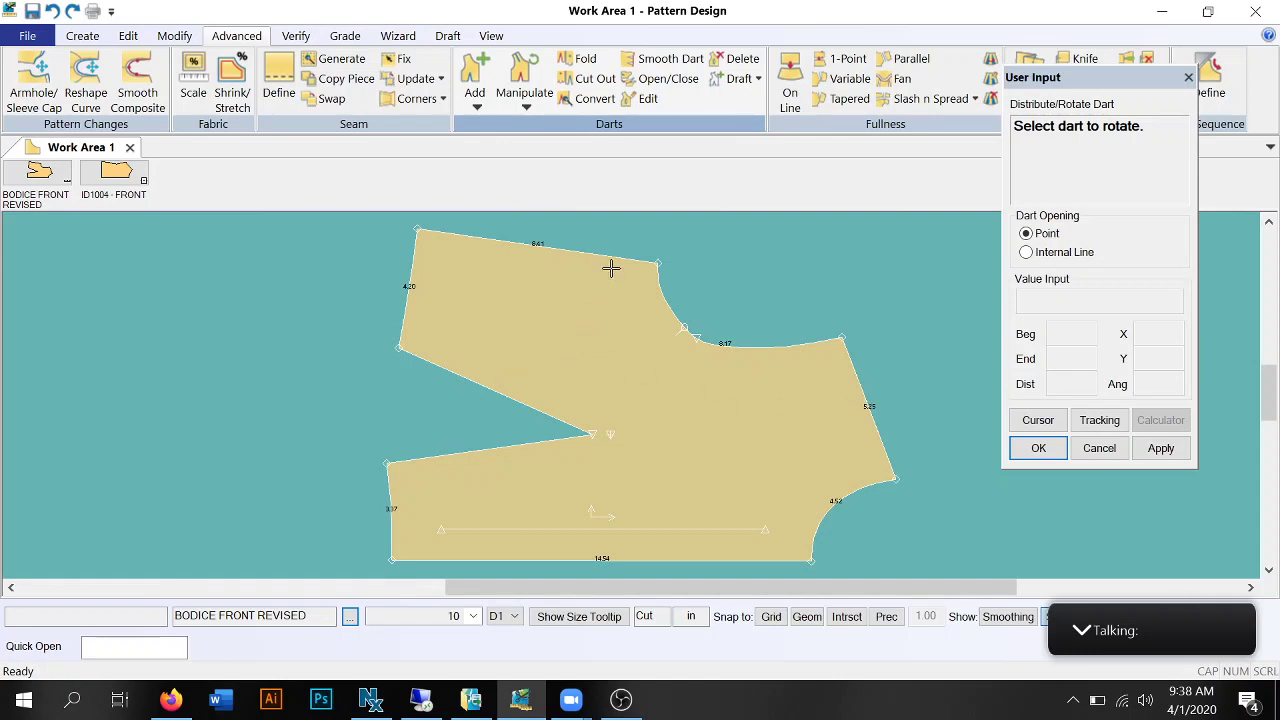
pyautogui.click(508, 447)
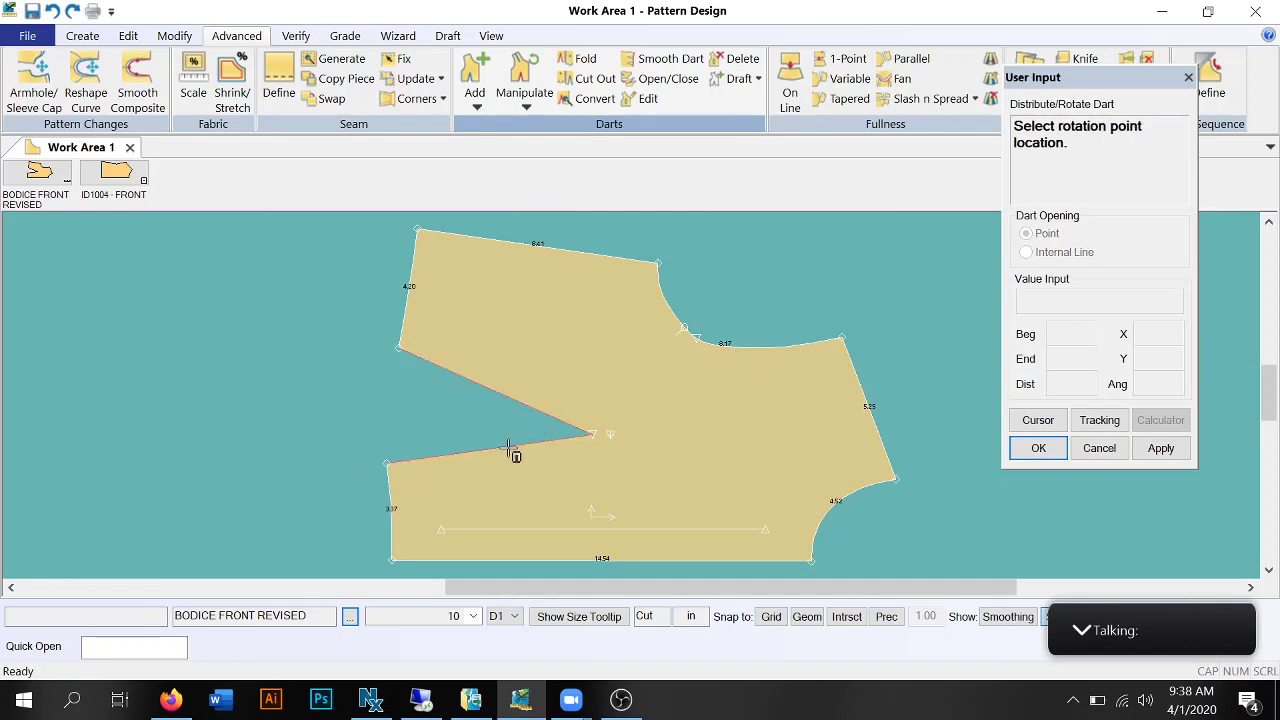
pyautogui.click(612, 434)
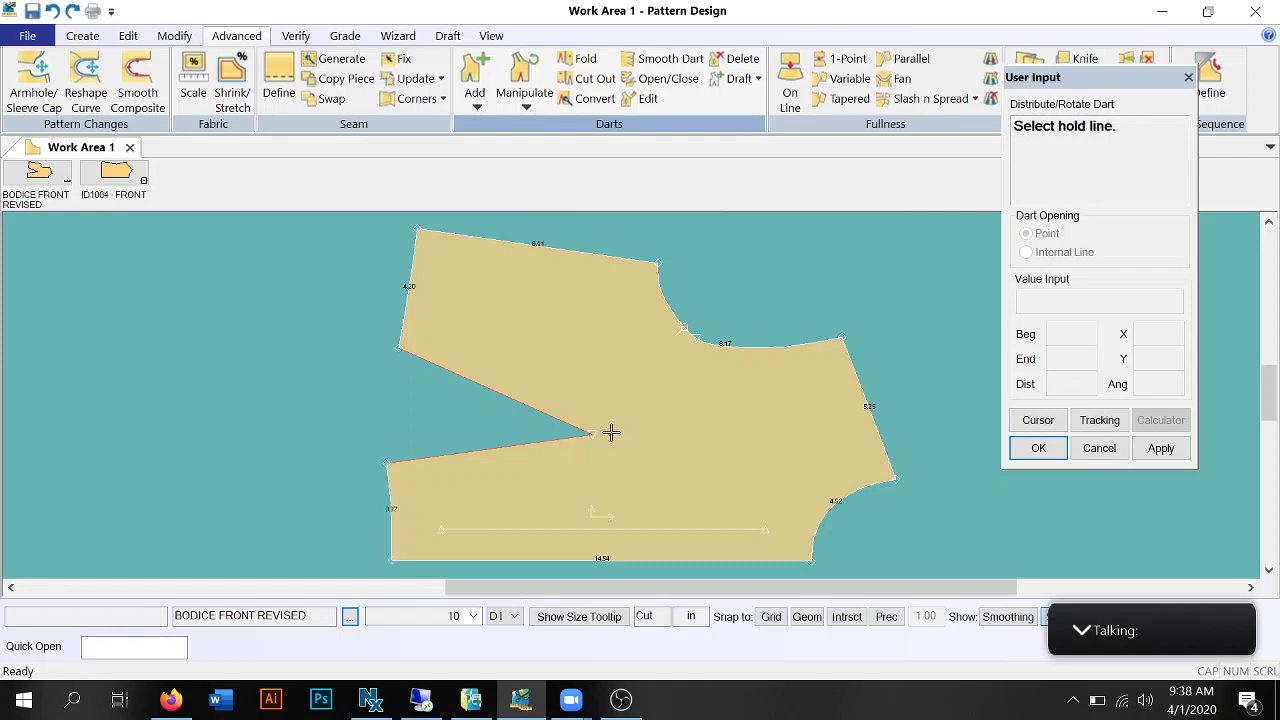
pyautogui.click(630, 561)
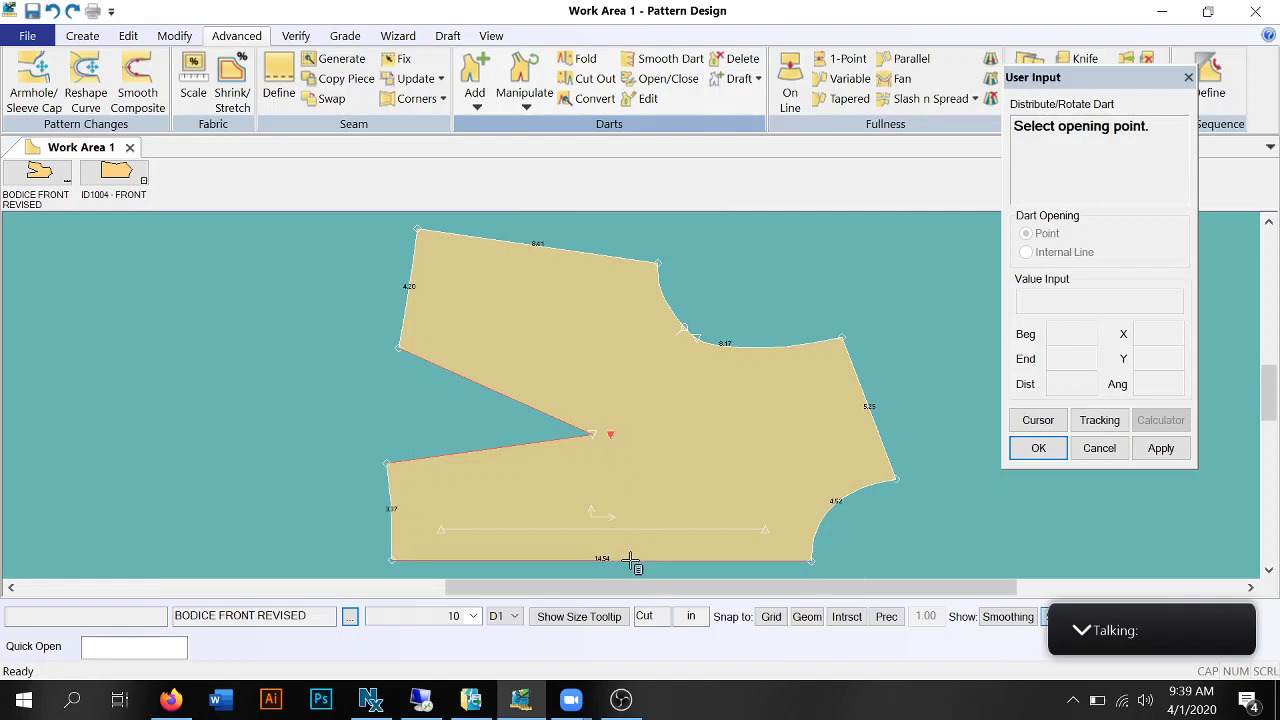
pyautogui.click(621, 259)
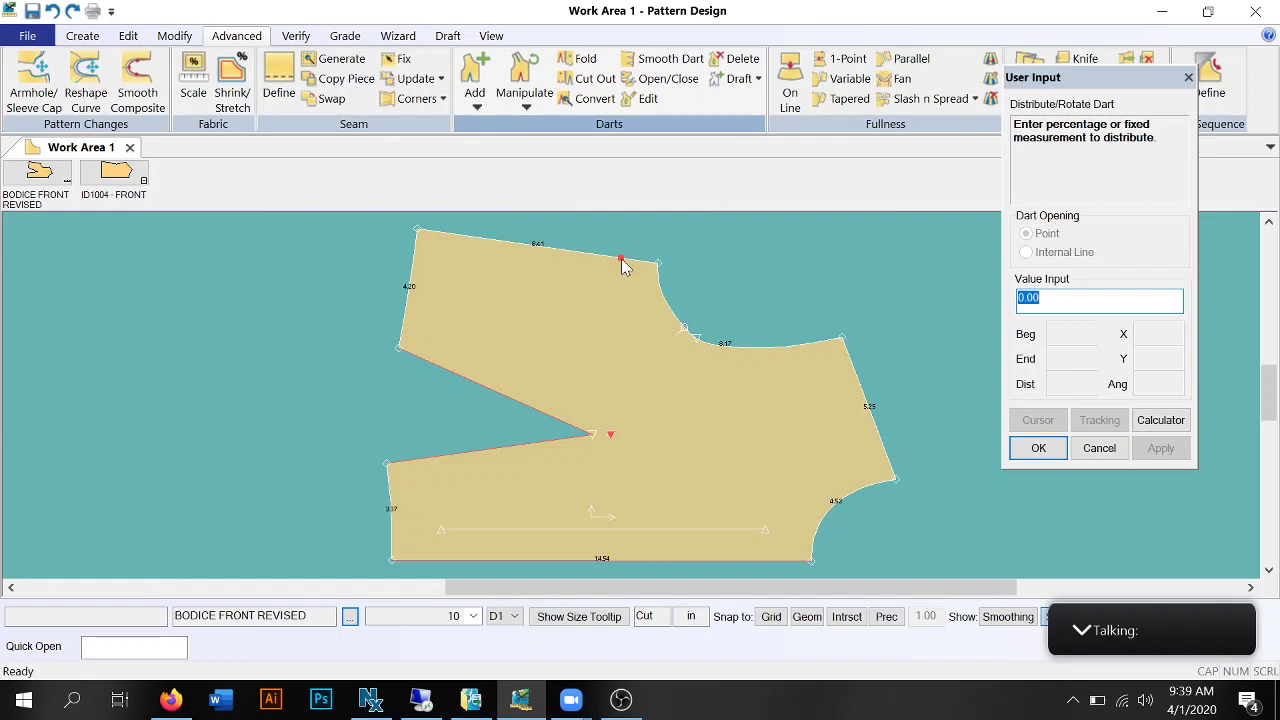
pyautogui.write('25')
pyautogui.click(1038, 448)
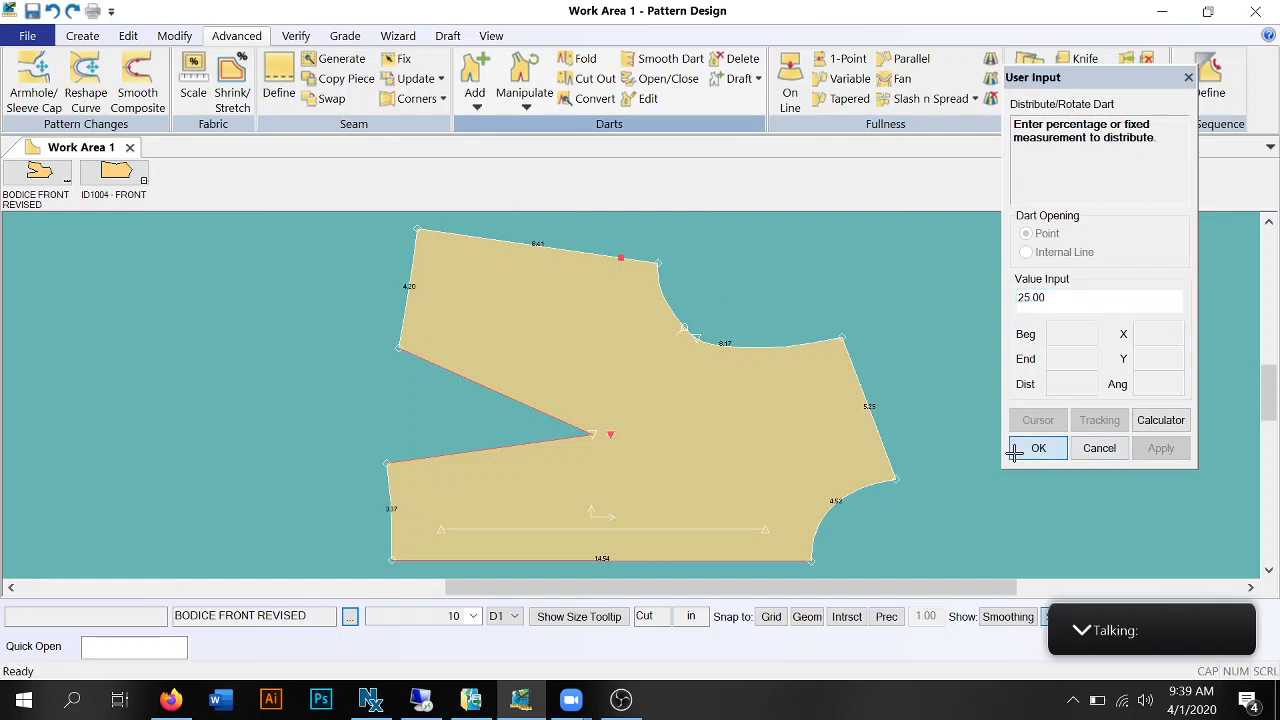
pyautogui.rightClick(714, 431)
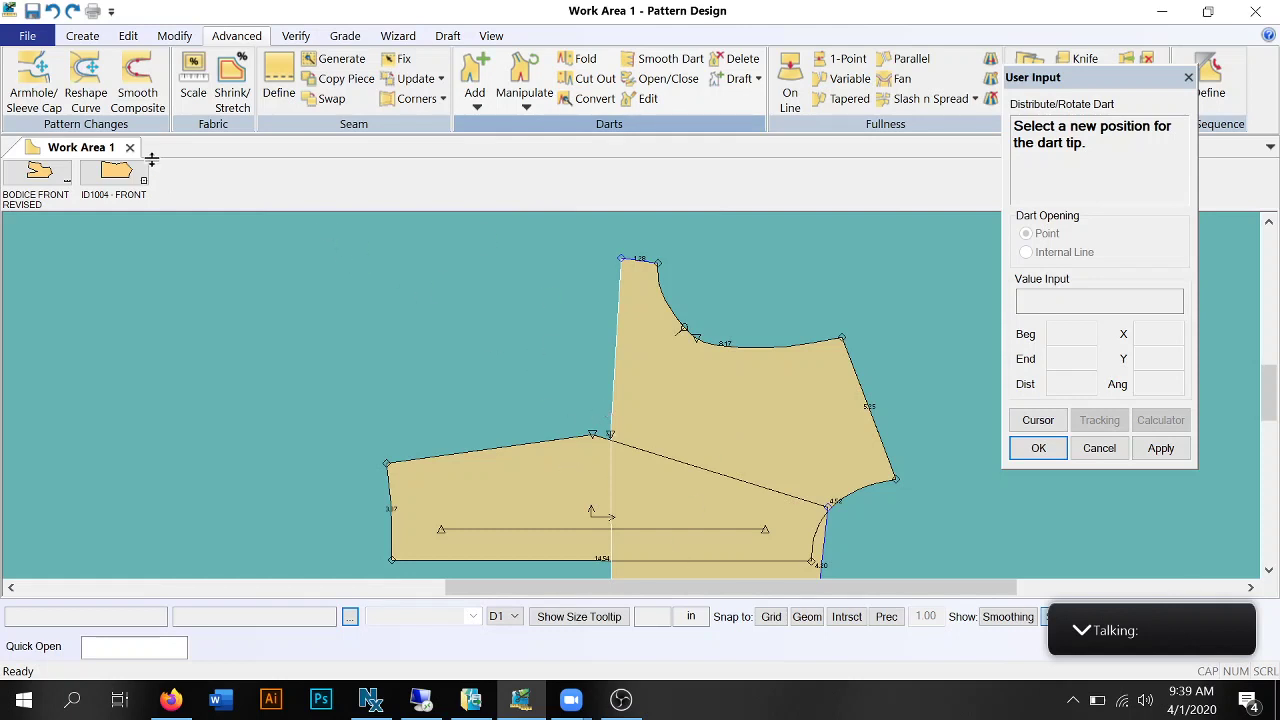
pyautogui.click(57, 19)
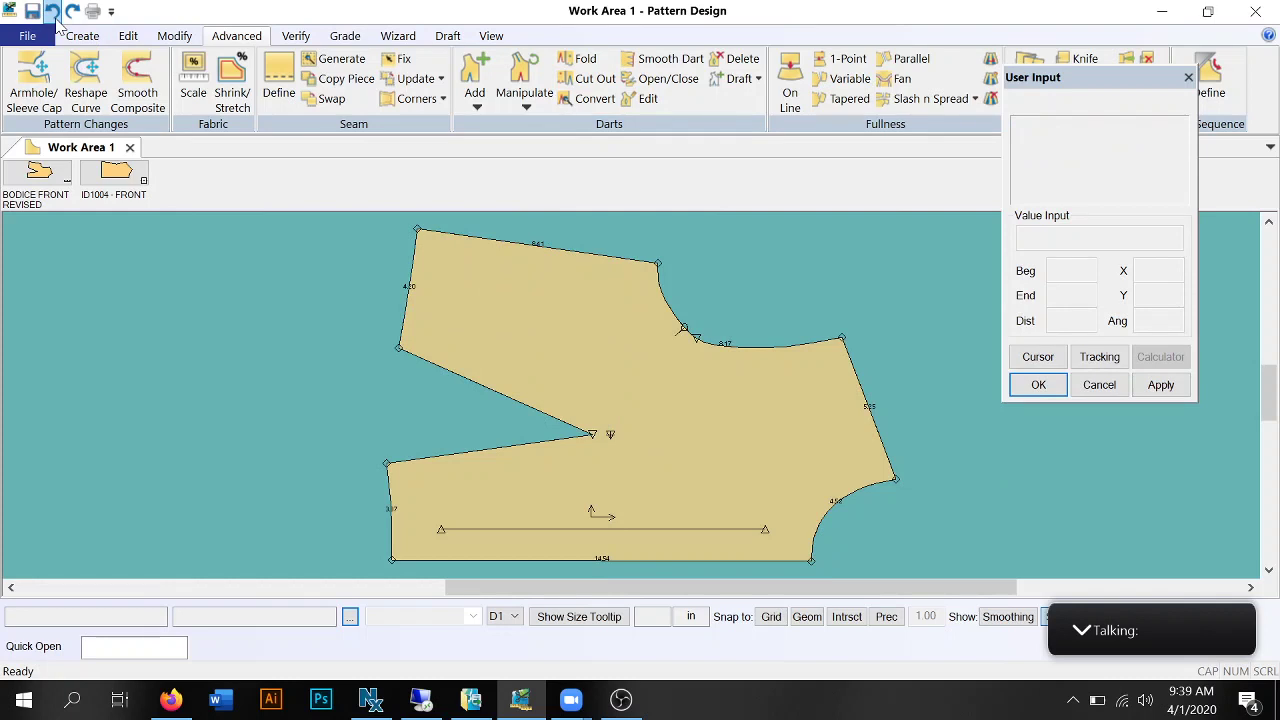
# Distribute part of the waist dart about the bust point to the side seam with a value of 50, holding center front, and undo the distribution.
pyautogui.click(529, 92)
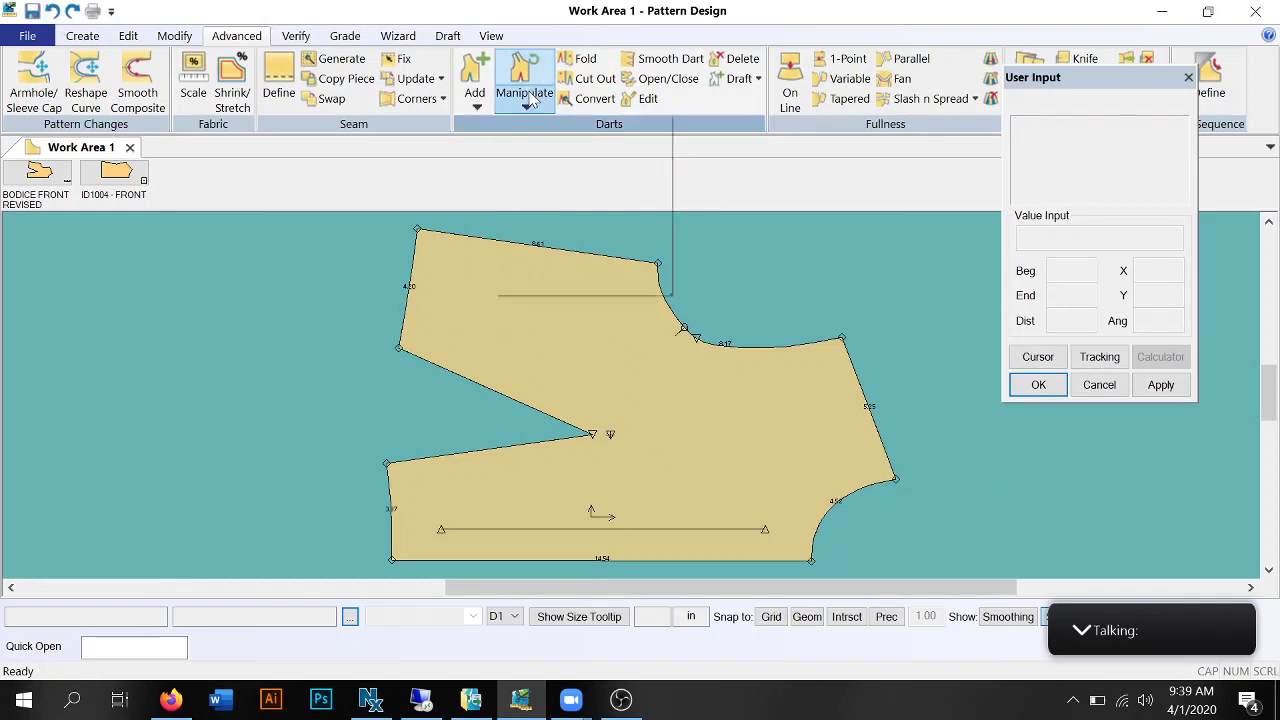
pyautogui.click(545, 163)
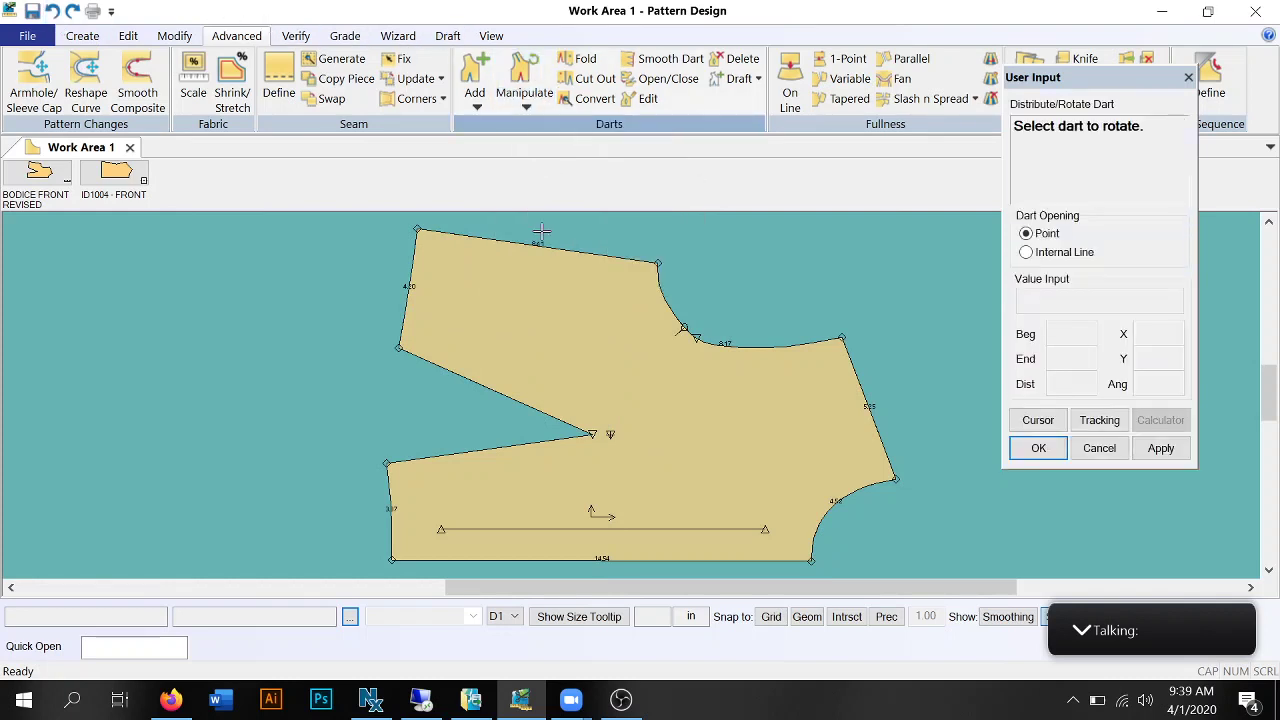
pyautogui.click(490, 448)
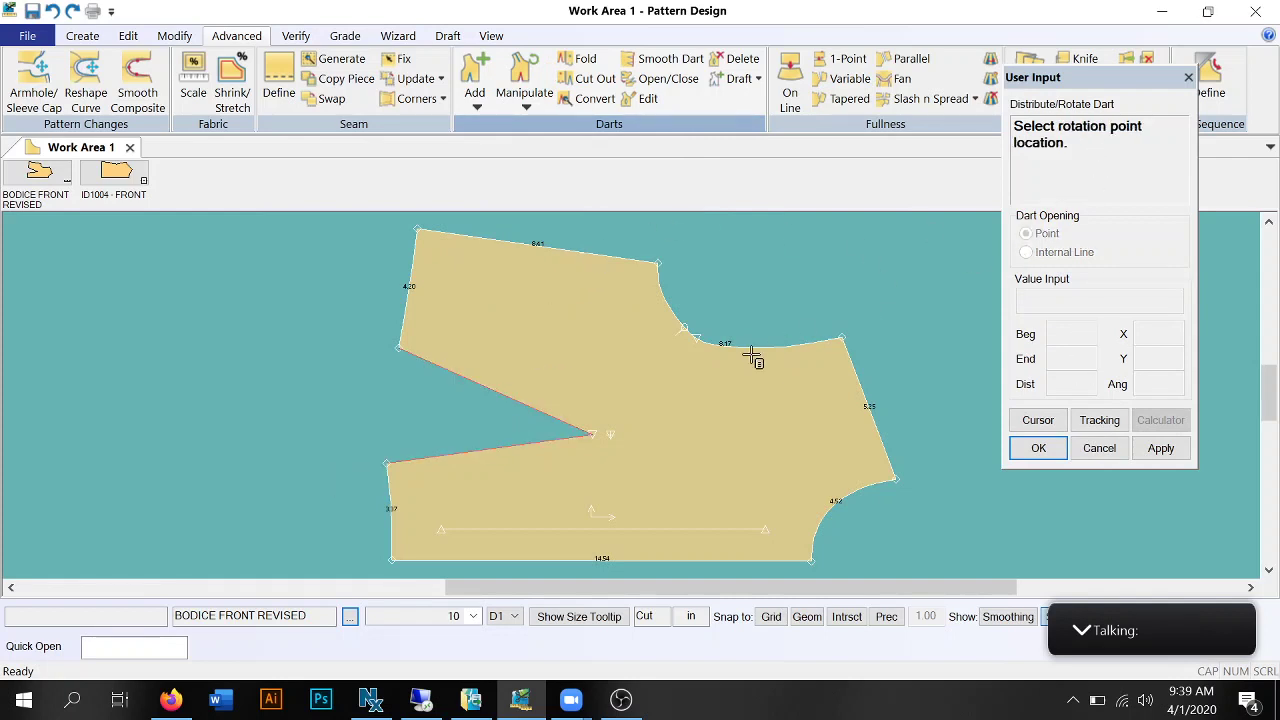
pyautogui.click(612, 431)
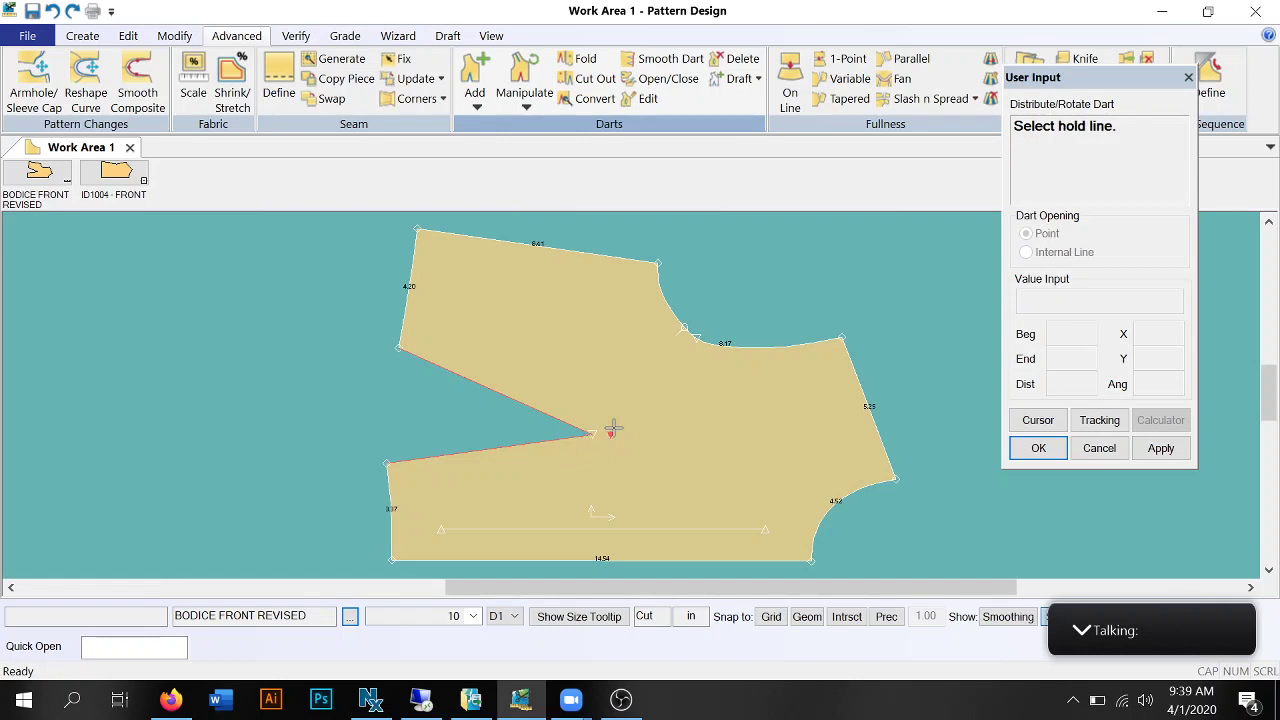
pyautogui.click(640, 561)
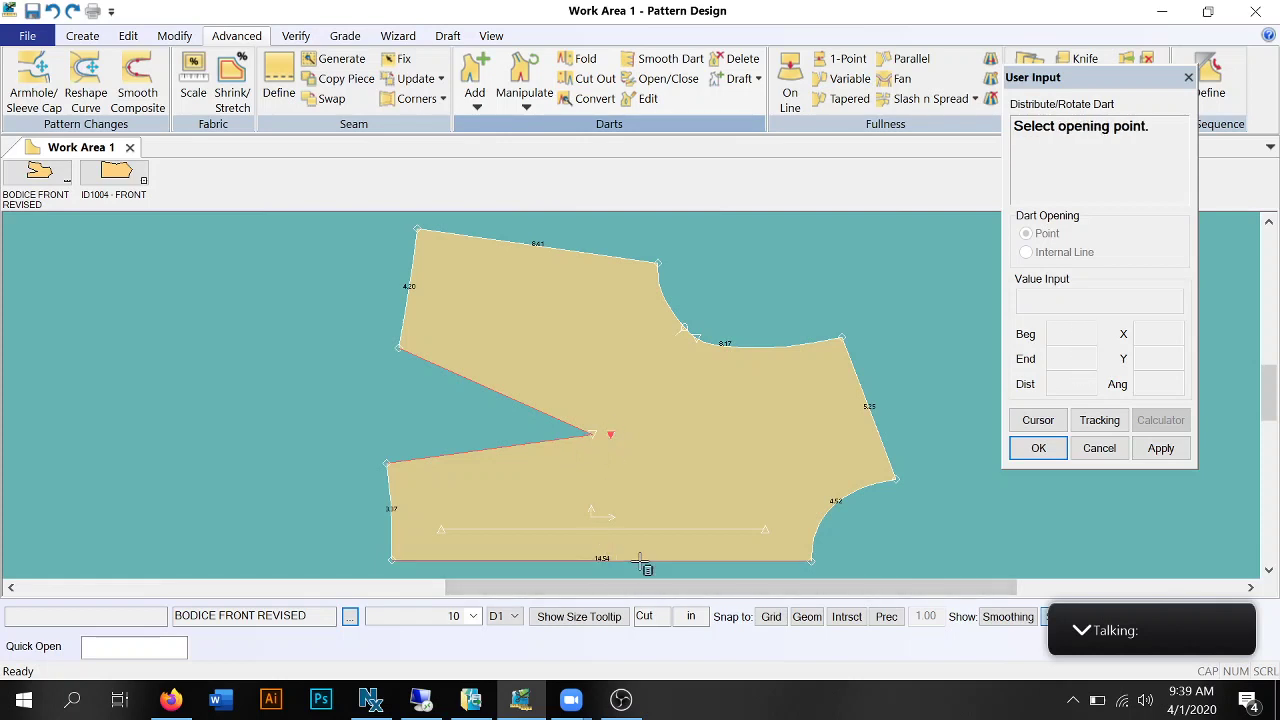
pyautogui.click(616, 257)
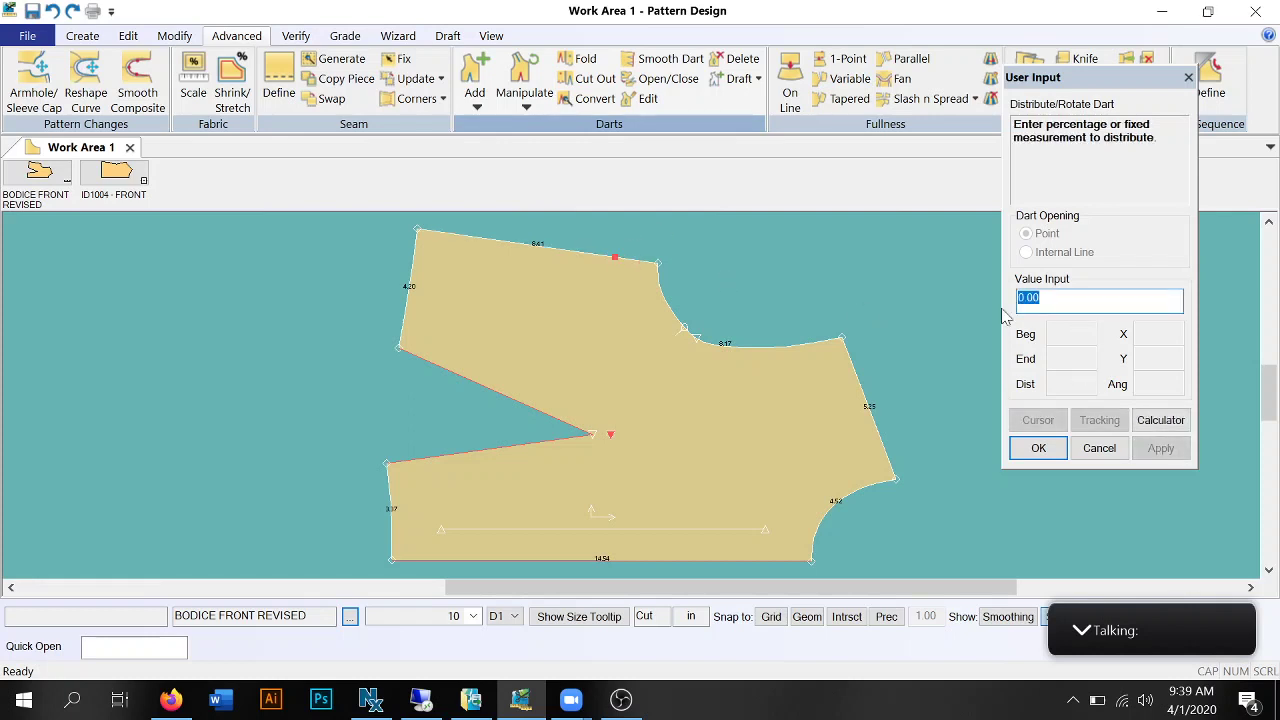
pyautogui.write('58')
pyautogui.press('BackSpace')
pyautogui.write('0')
pyautogui.click(1040, 448)
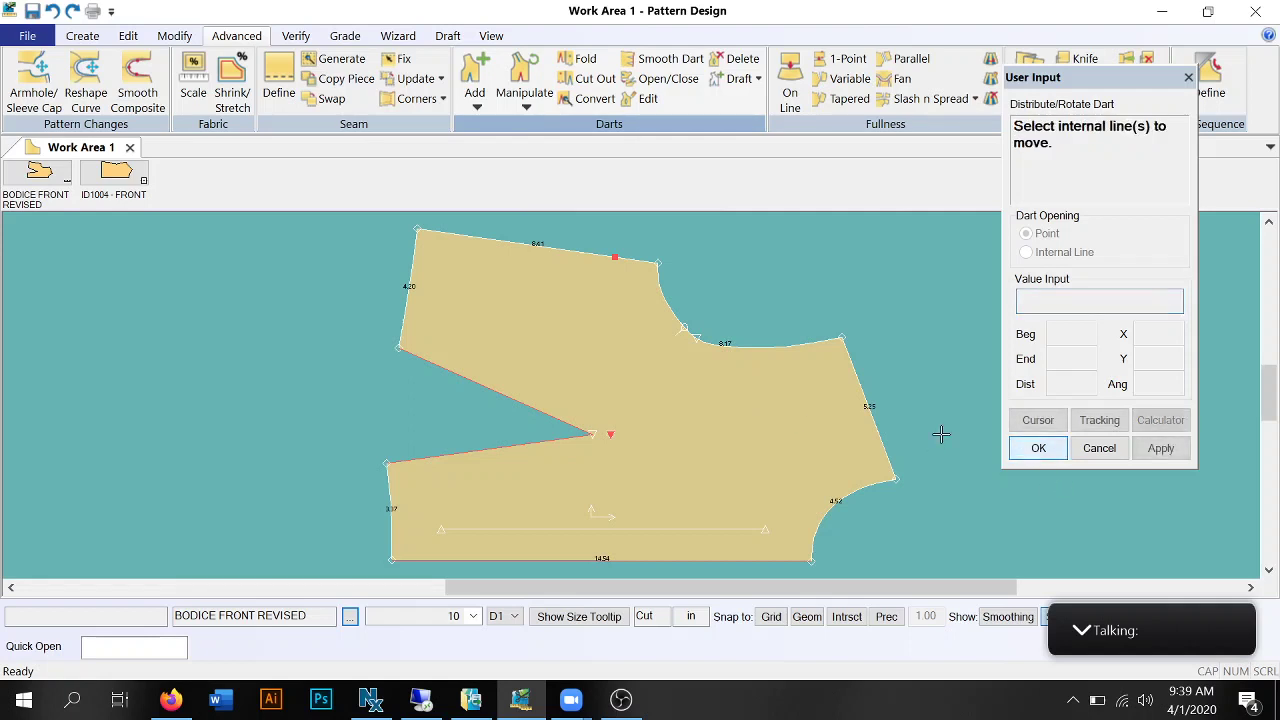
pyautogui.click(535, 409)
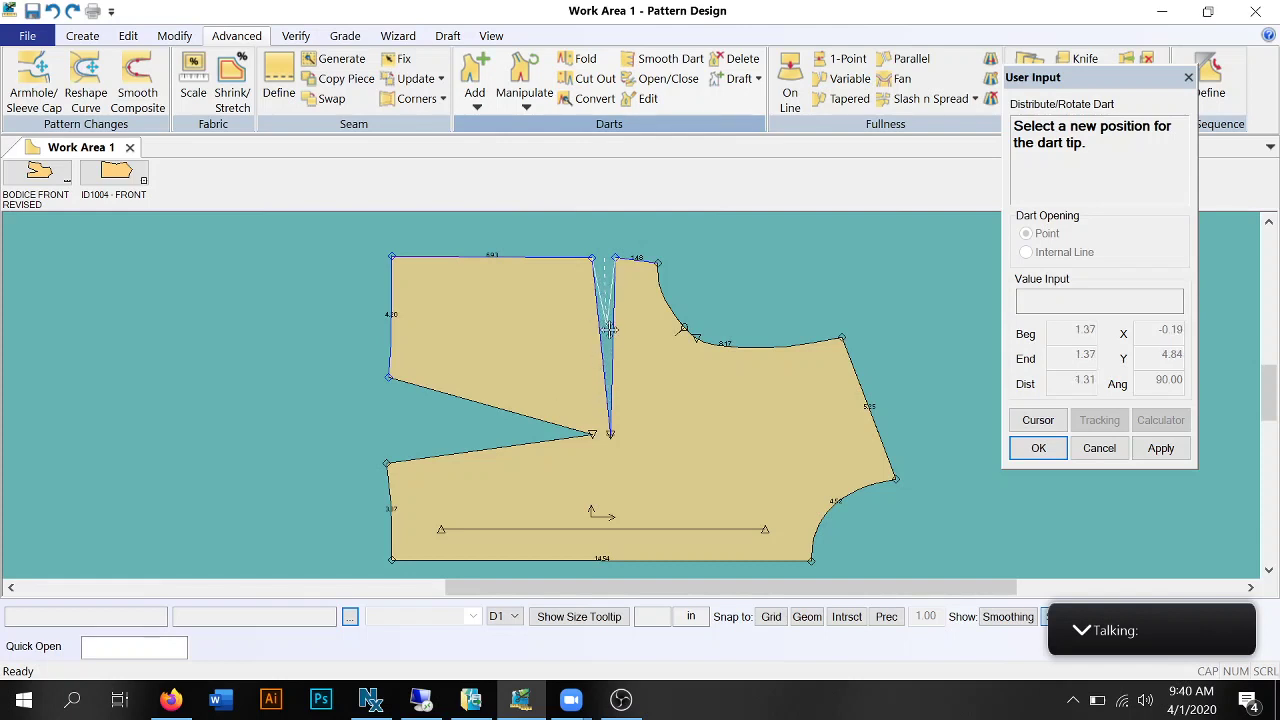
pyautogui.click(629, 422)
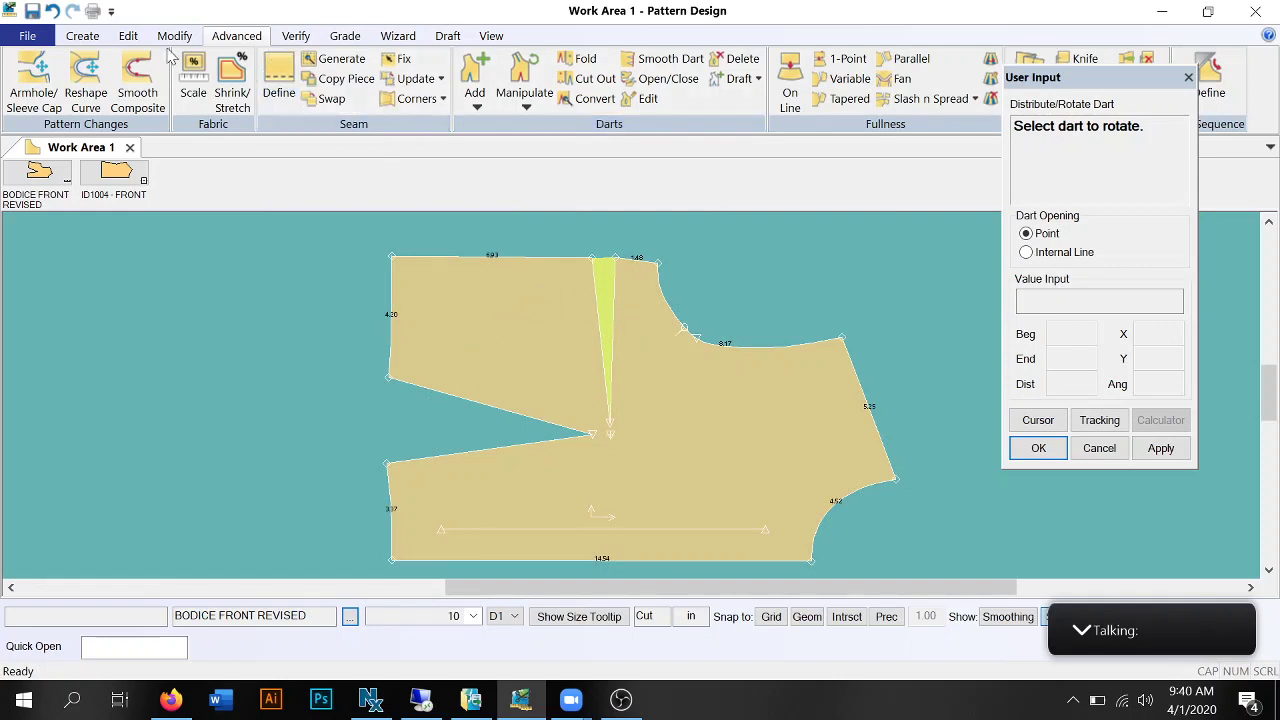
pyautogui.click(52, 12)
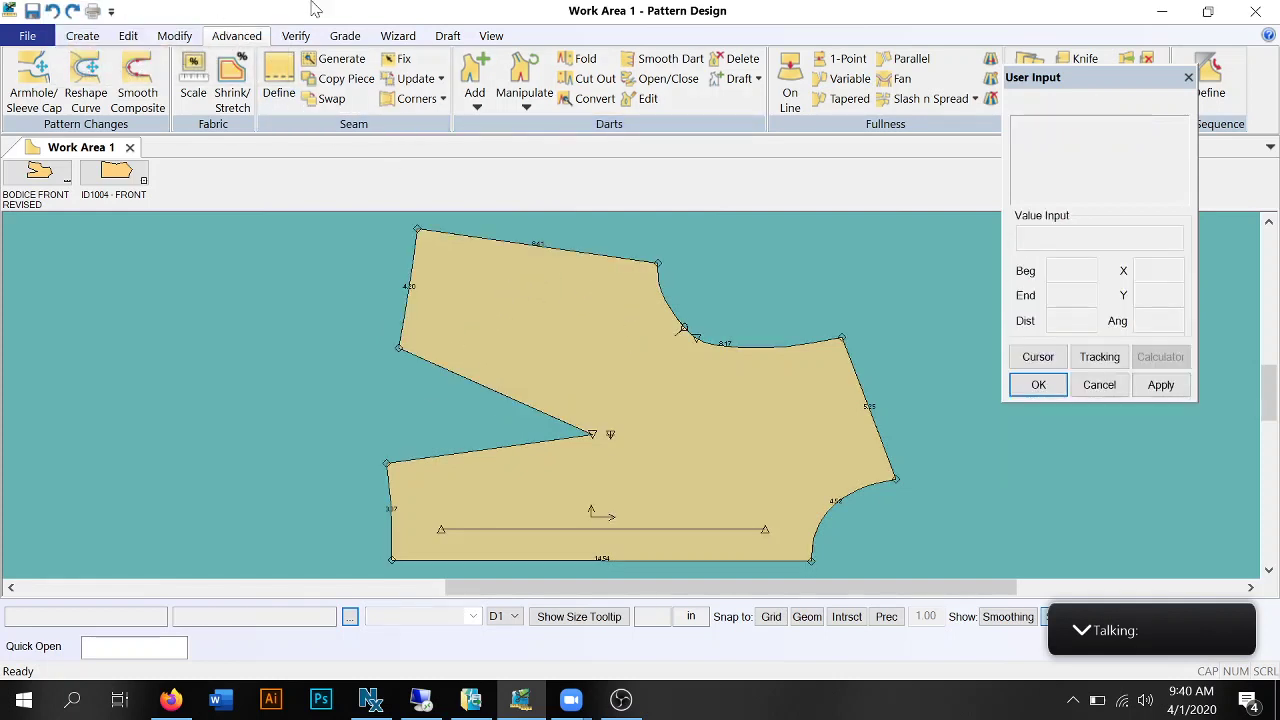
pyautogui.click(520, 104)
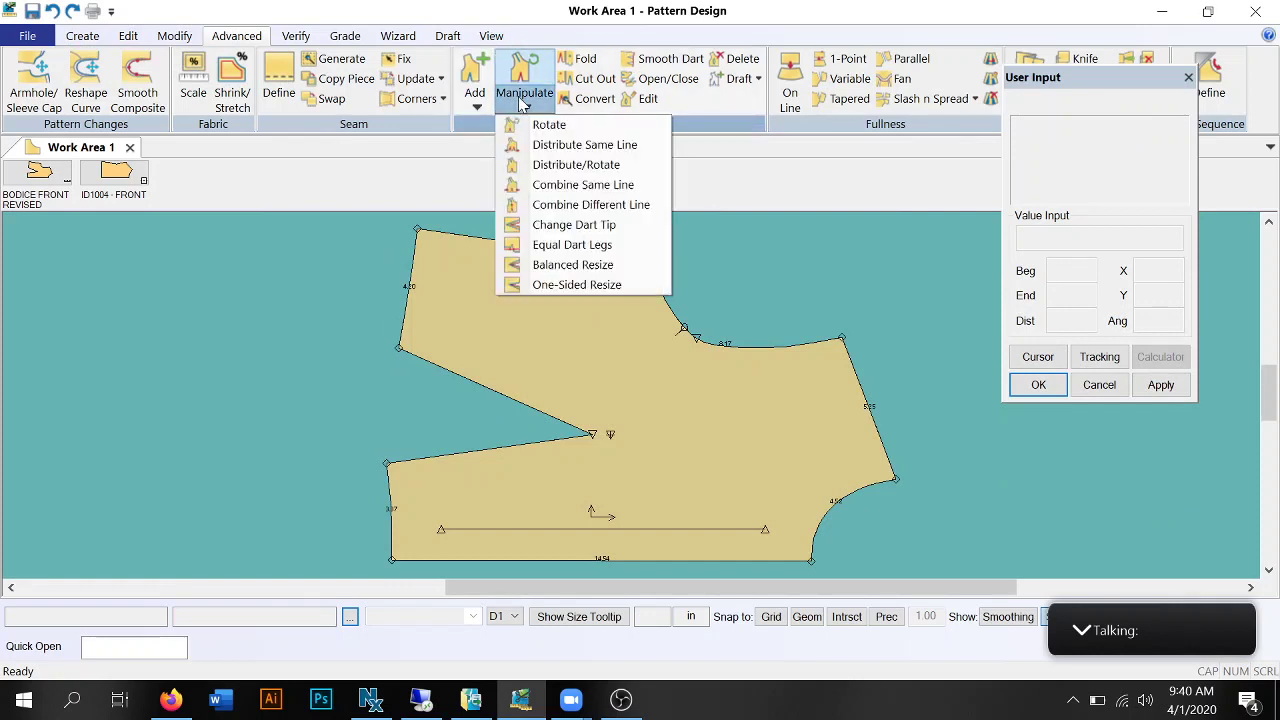
pyautogui.click(771, 295)
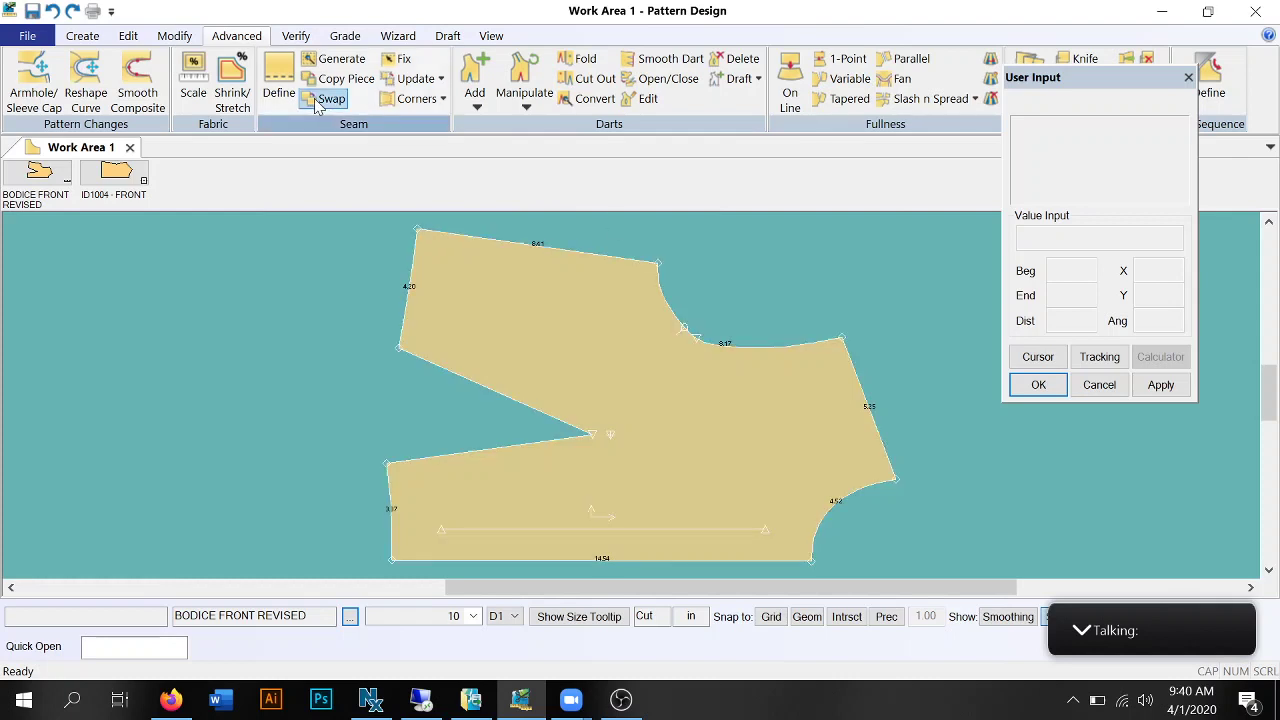
pyautogui.click(621, 699)
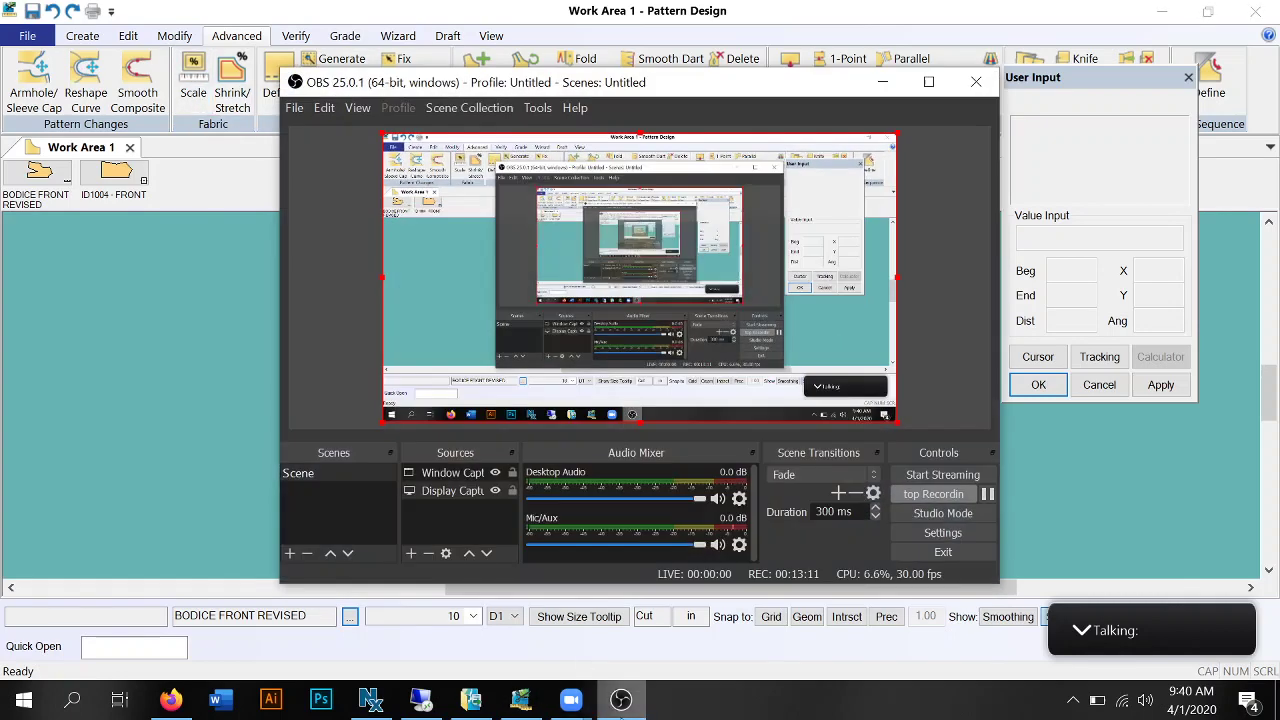